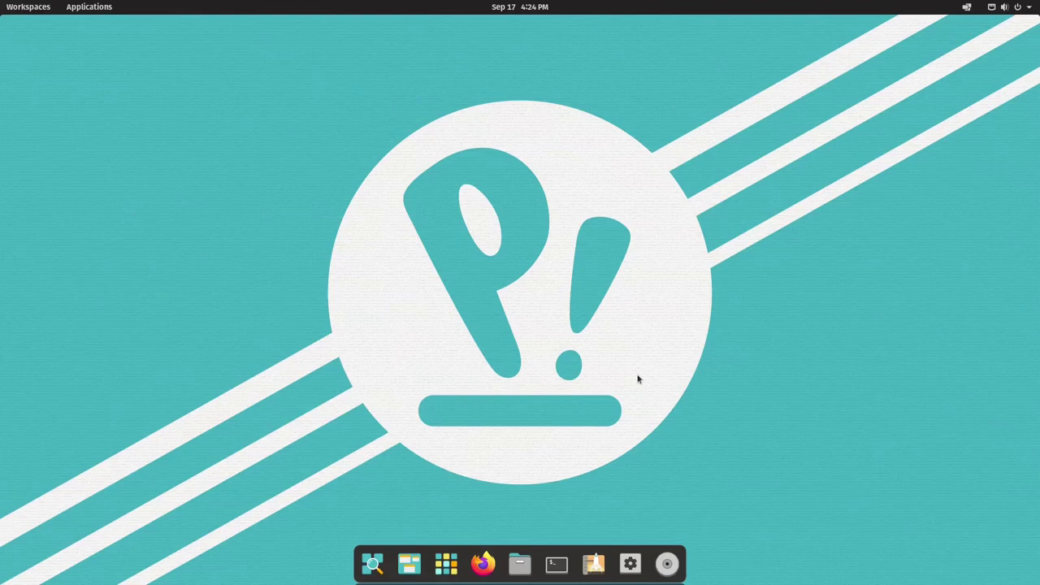
Toggle the launcher search, then bring up the Applications grid.
drag(252, 226, 775, 422)
key(super)
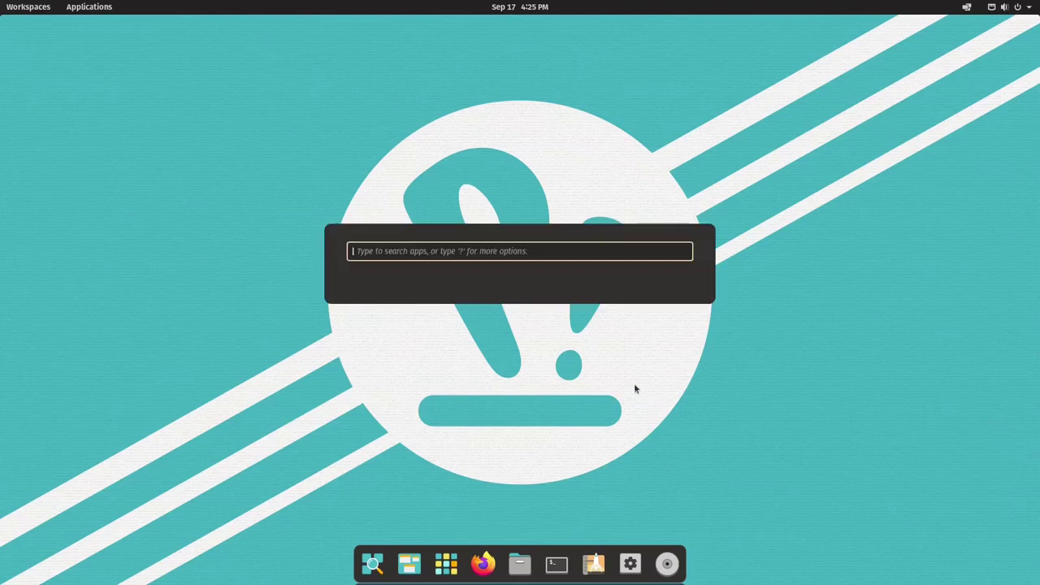
key(super)
key(super)
key(super)
key(super)
key(super)
key(super)
key(super)
key(super)
key(super)
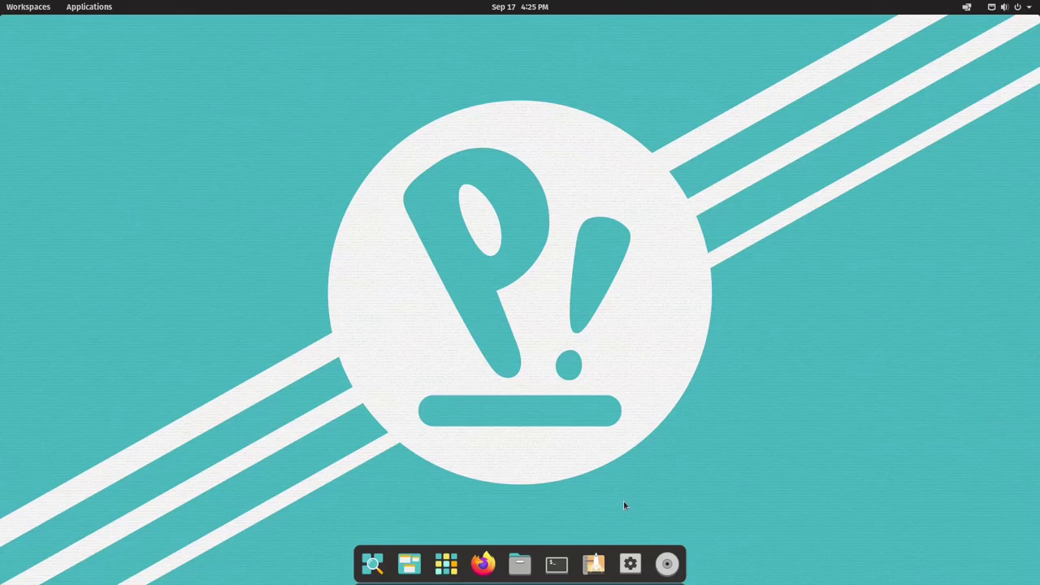
key(super+a)
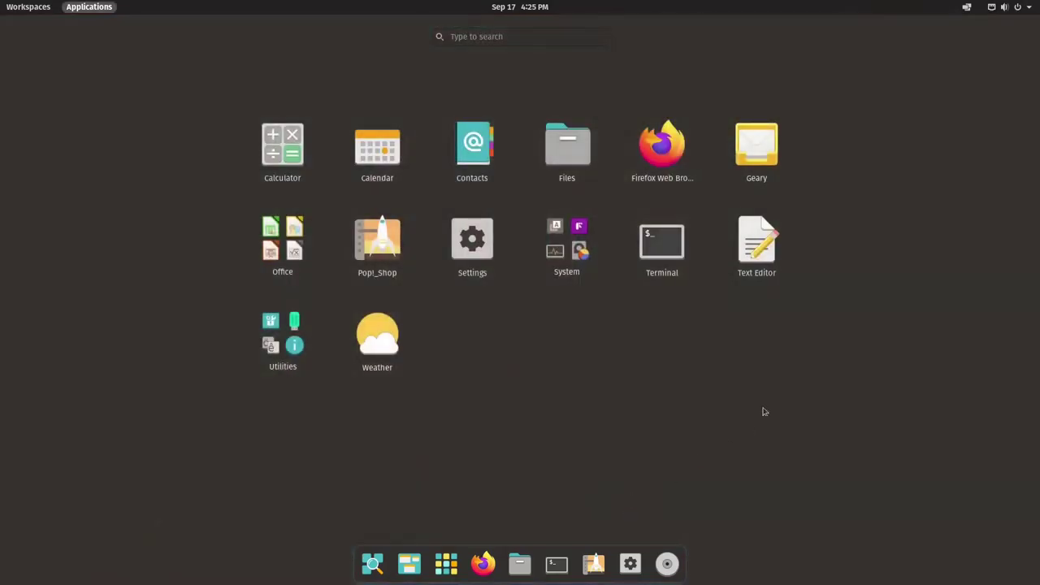
Peek into the Utilities and Office folders, then open the System folder.
click(577, 232)
click(730, 369)
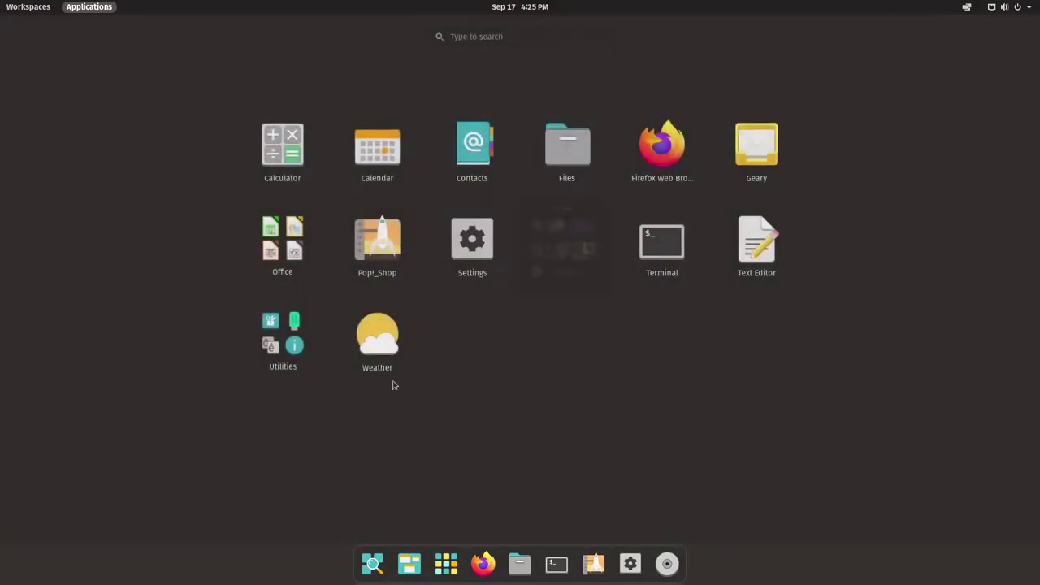
click(268, 339)
click(158, 396)
click(264, 358)
click(192, 324)
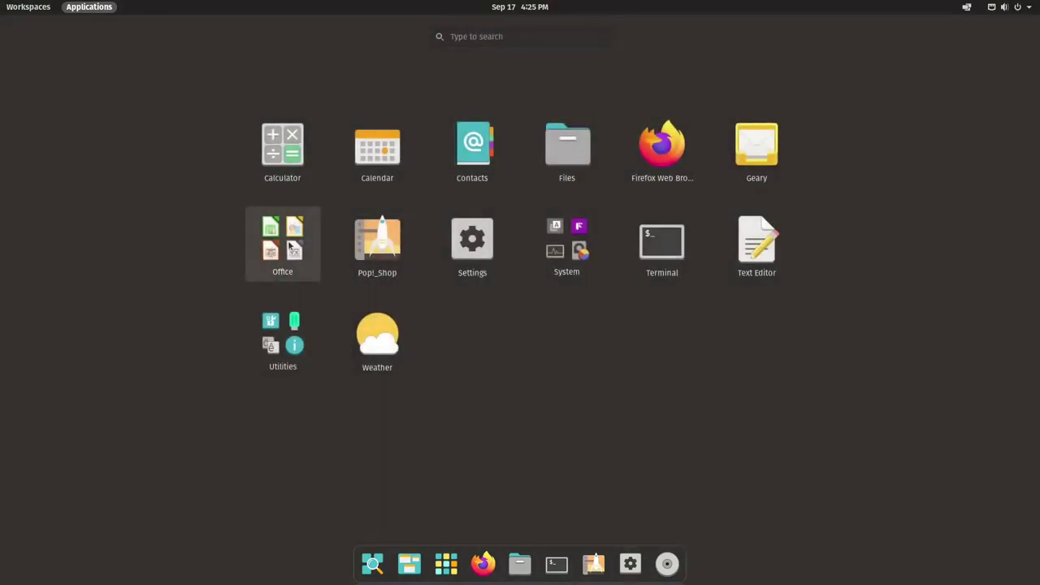
click(284, 246)
click(316, 247)
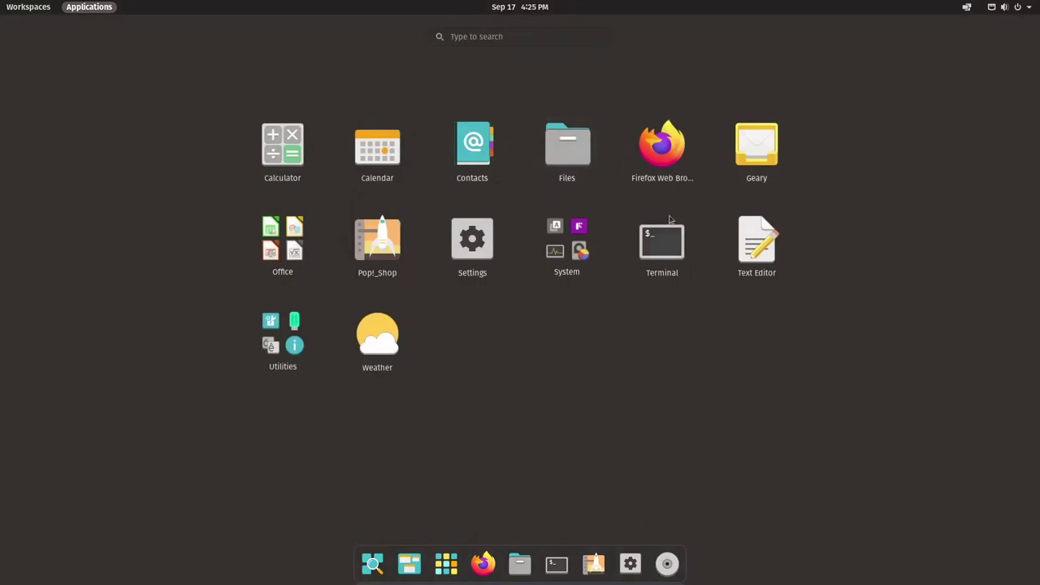
click(581, 242)
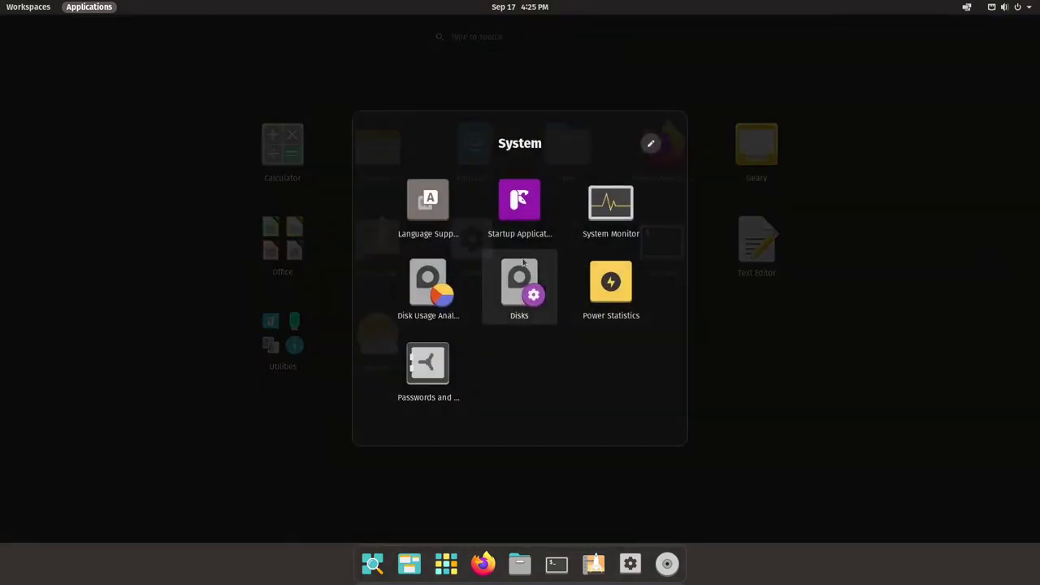
Launch System Monitor, enlarge it, view the Resources graphs, then close it.
click(624, 208)
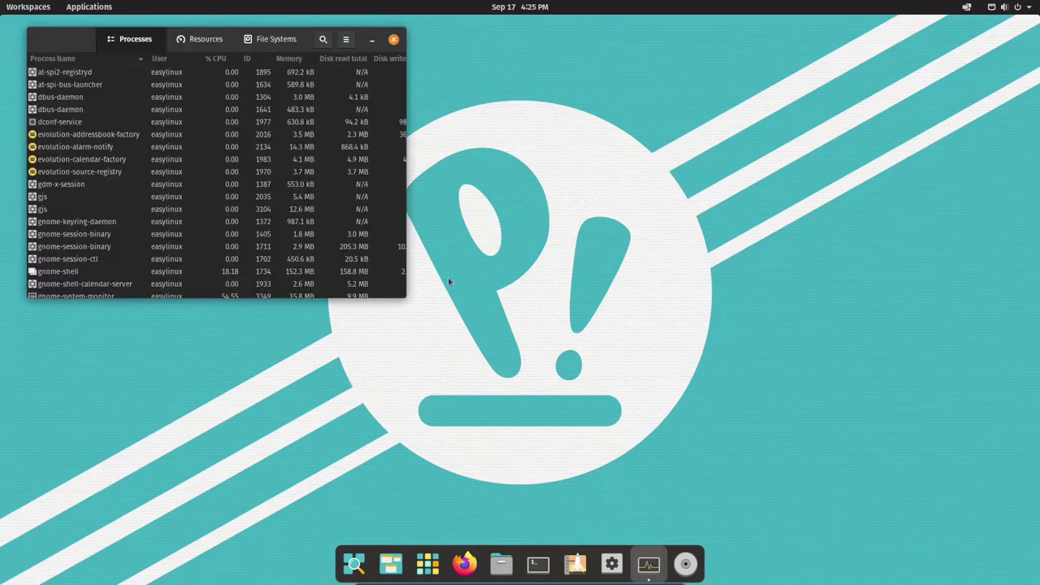
drag(406, 298, 666, 413)
click(343, 39)
drag(211, 45, 264, 81)
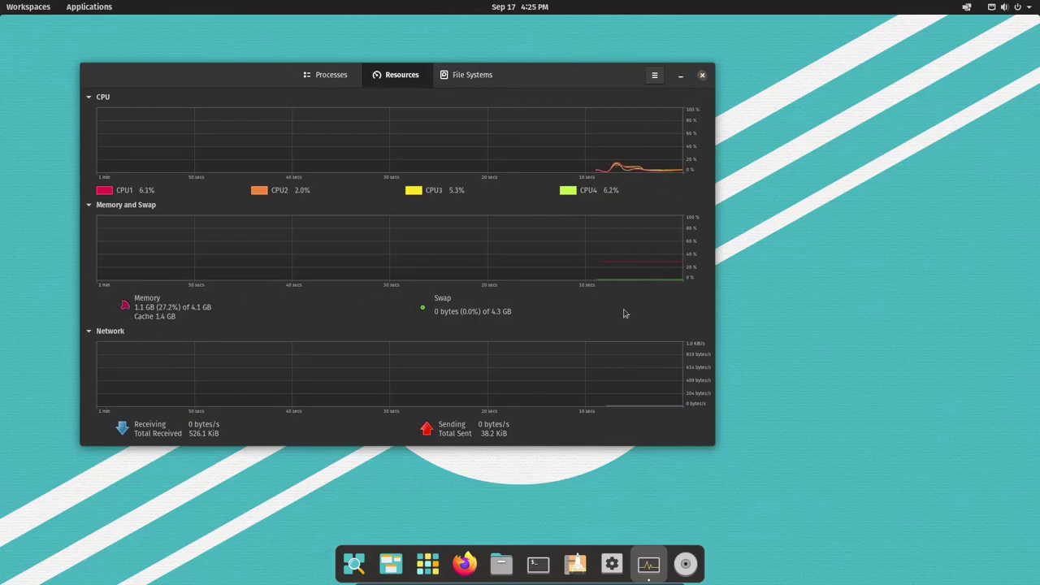
click(701, 75)
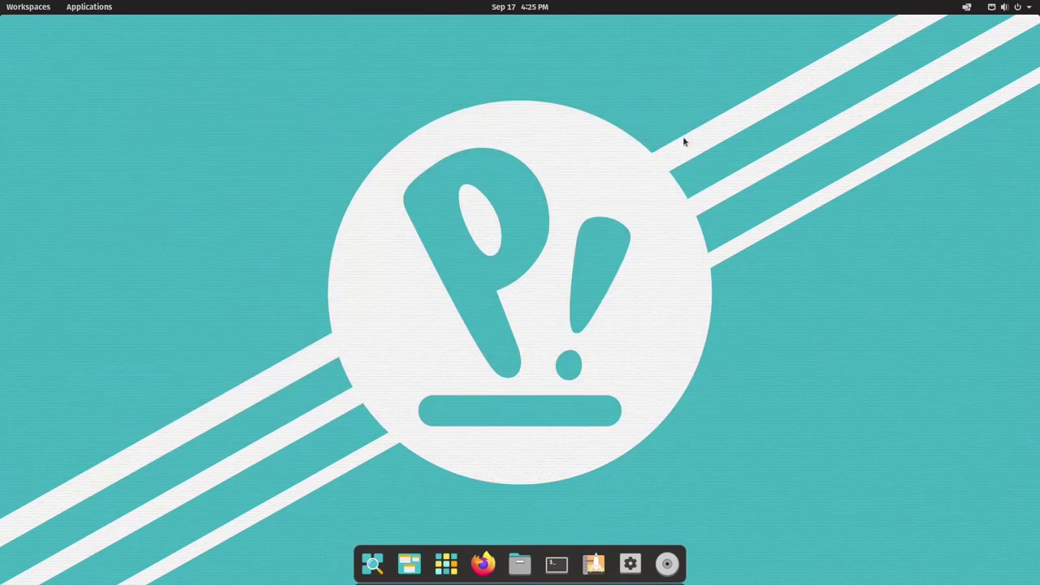
Search the Applications grid for 'exte' and launch the Extensions app.
click(31, 8)
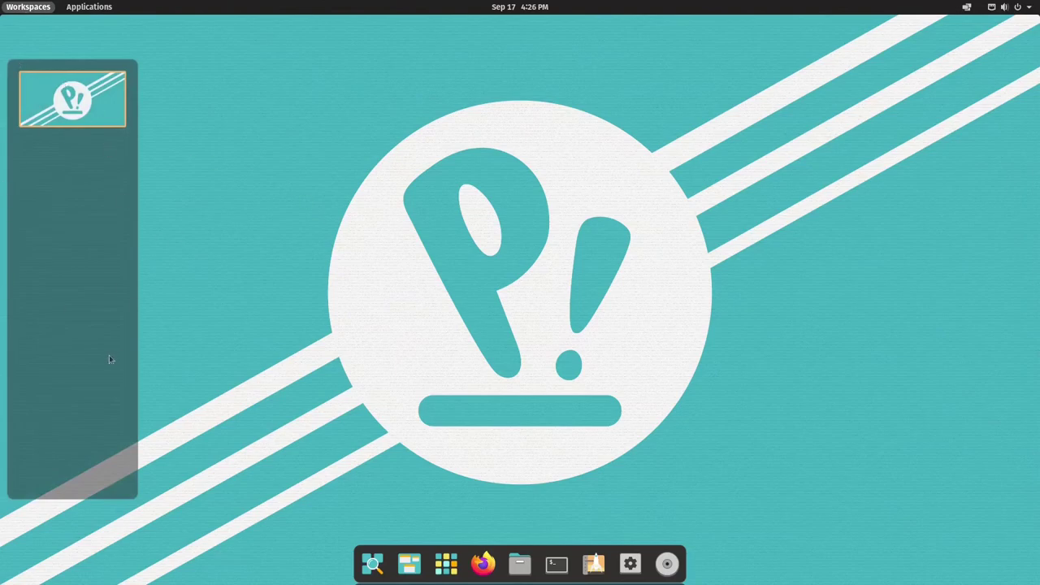
key(super+a)
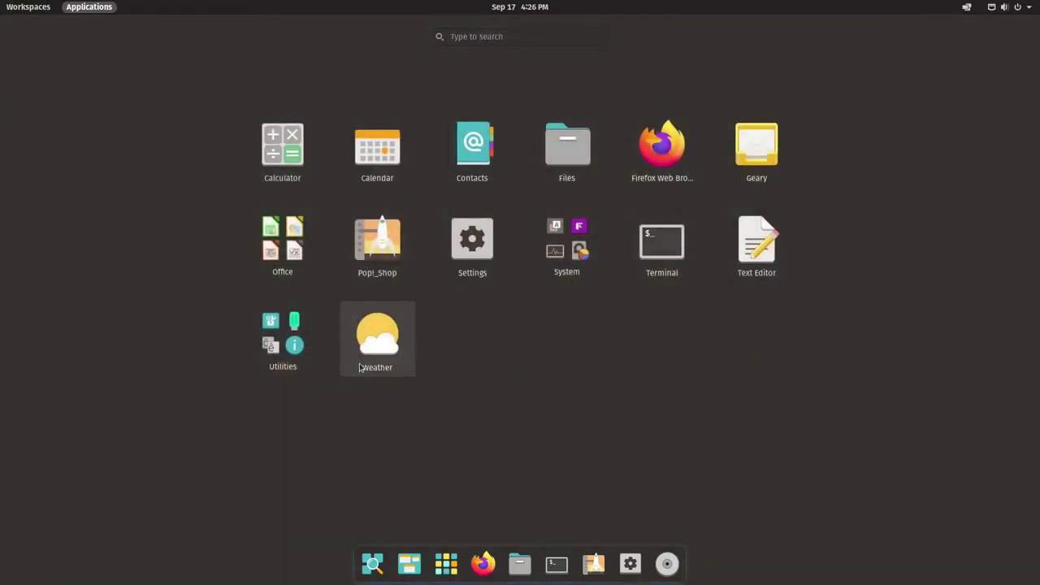
text(exte)
click(526, 94)
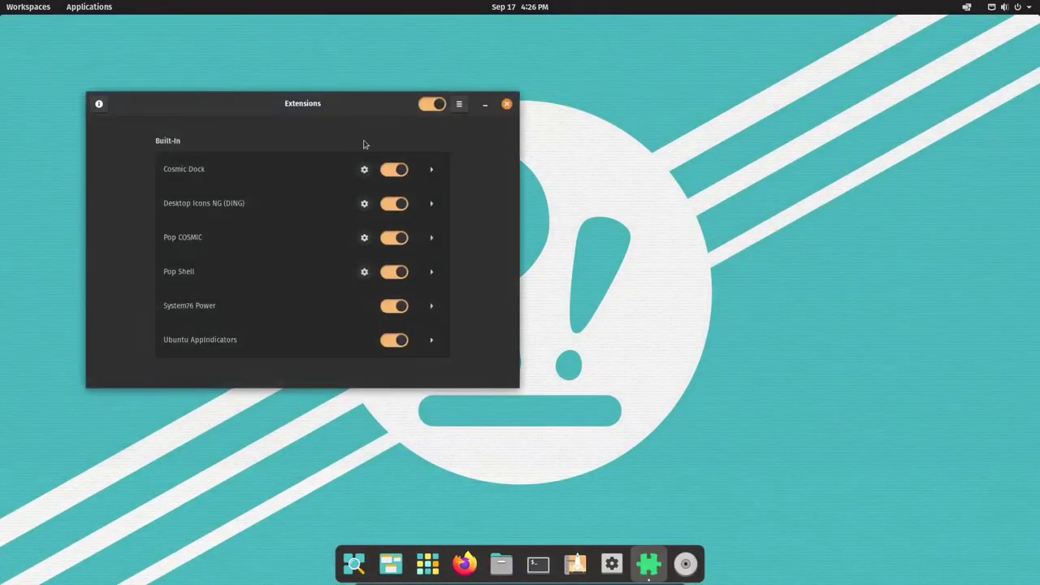
Toggle the launcher search and workspaces overview open and closed a few times.
key(super)
key(Escape)
click(29, 9)
click(30, 9)
key(super)
key(Escape)
key(super)
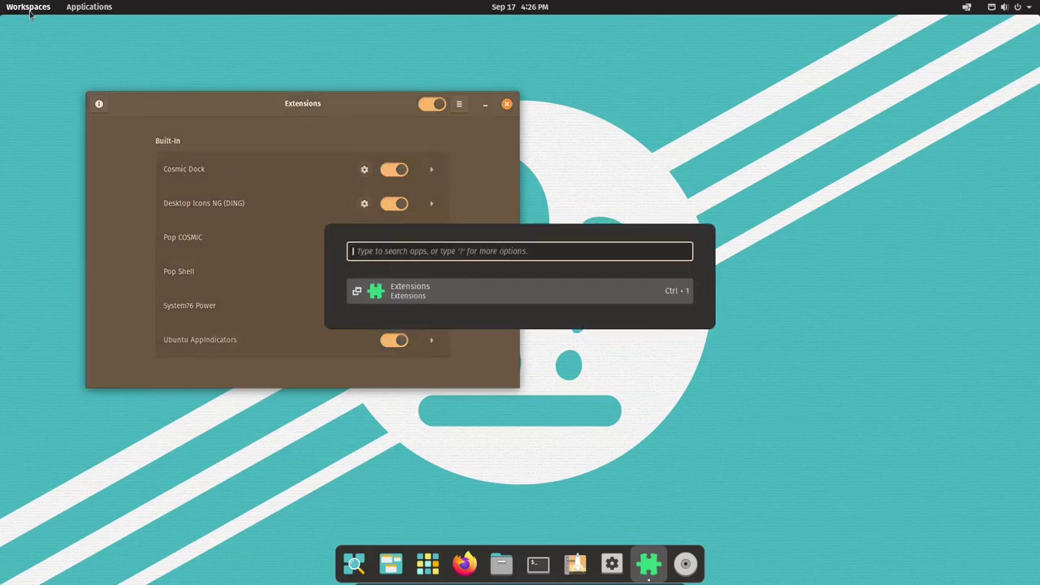
key(Escape)
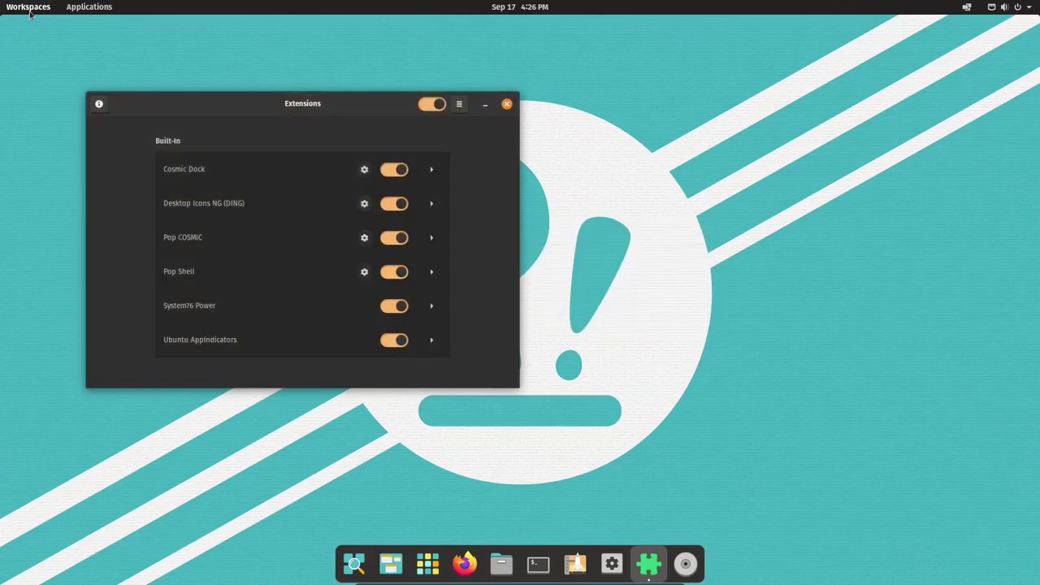
In the workspaces overview, switch to the empty second workspace.
click(29, 10)
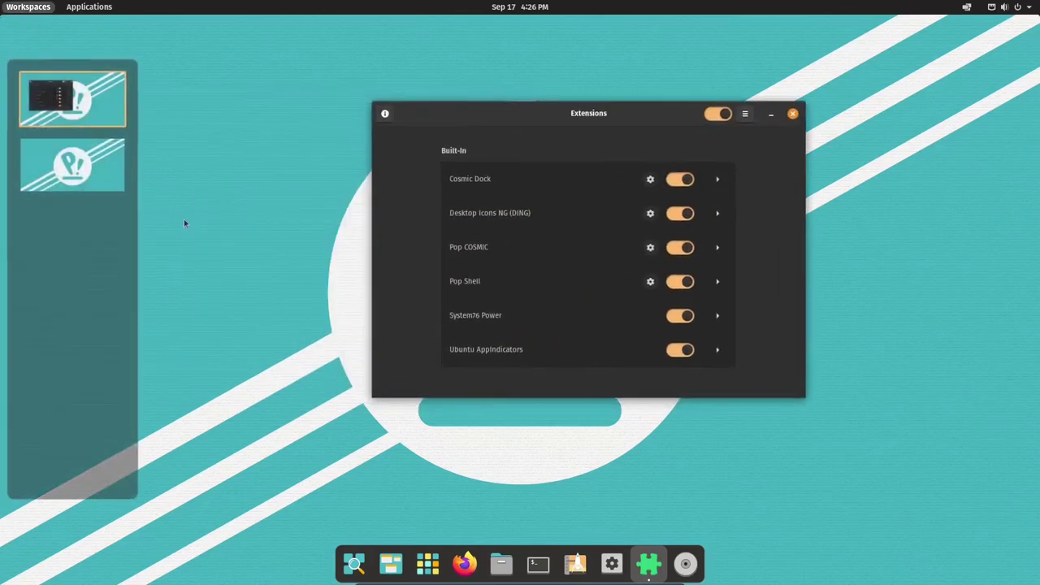
click(114, 169)
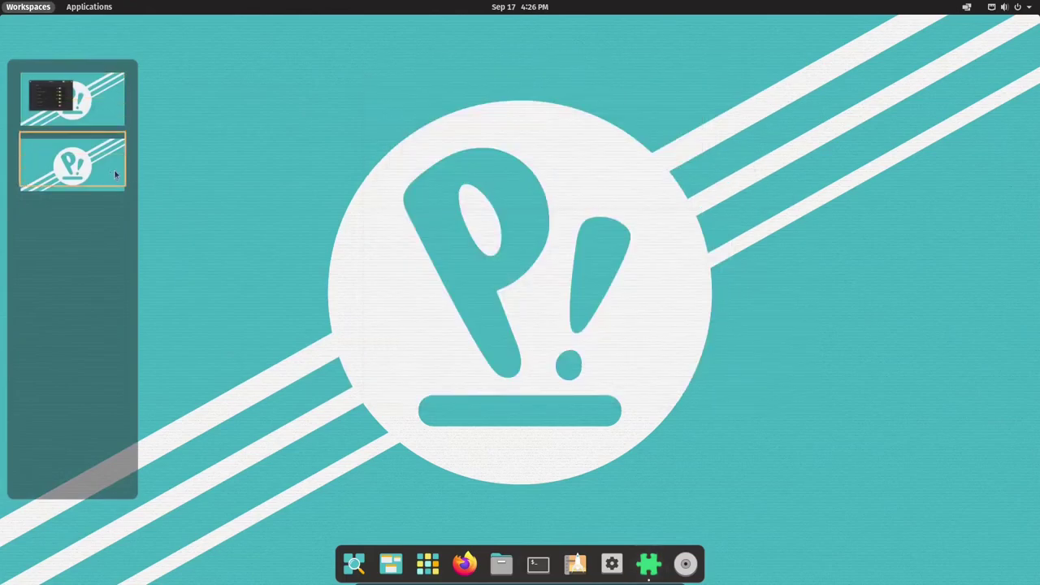
scroll(114, 169, up, 1)
scroll(114, 169, down, 1)
scroll(114, 169, up, 1)
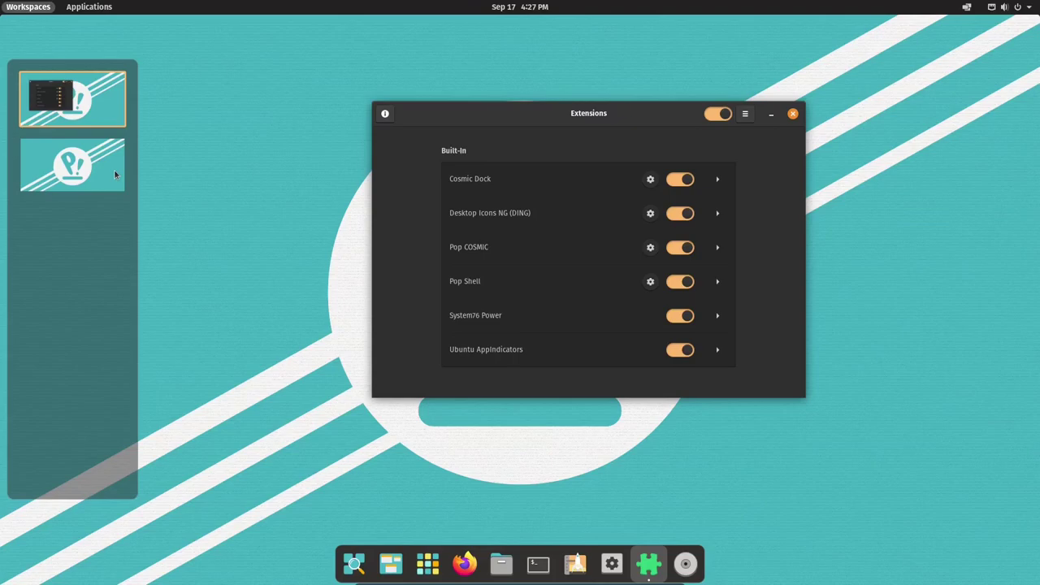
Cycle through the Applications grid, launcher search, app switcher and workspaces overview.
key(super+a)
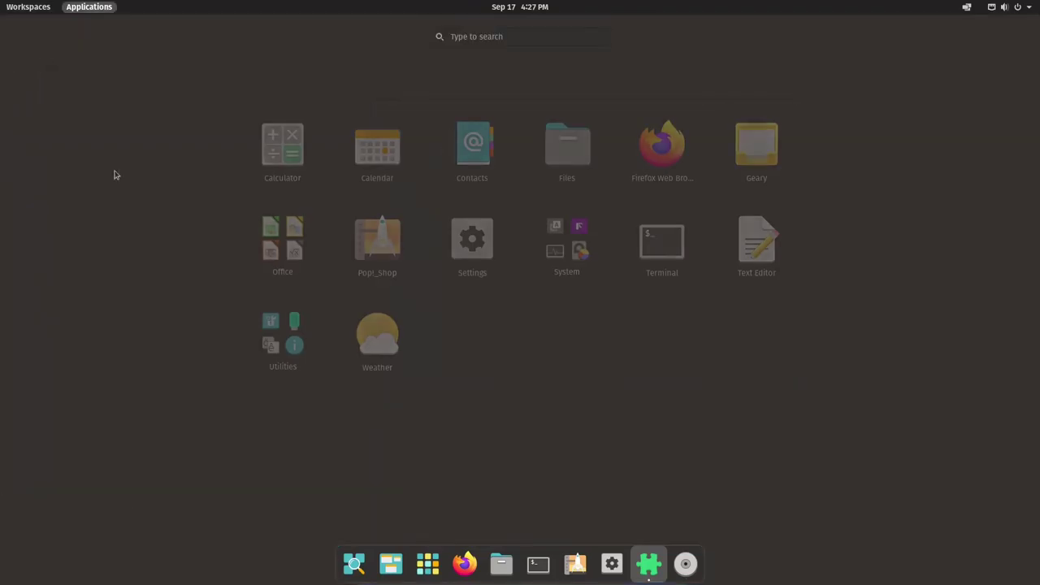
key(super)
key(Escape)
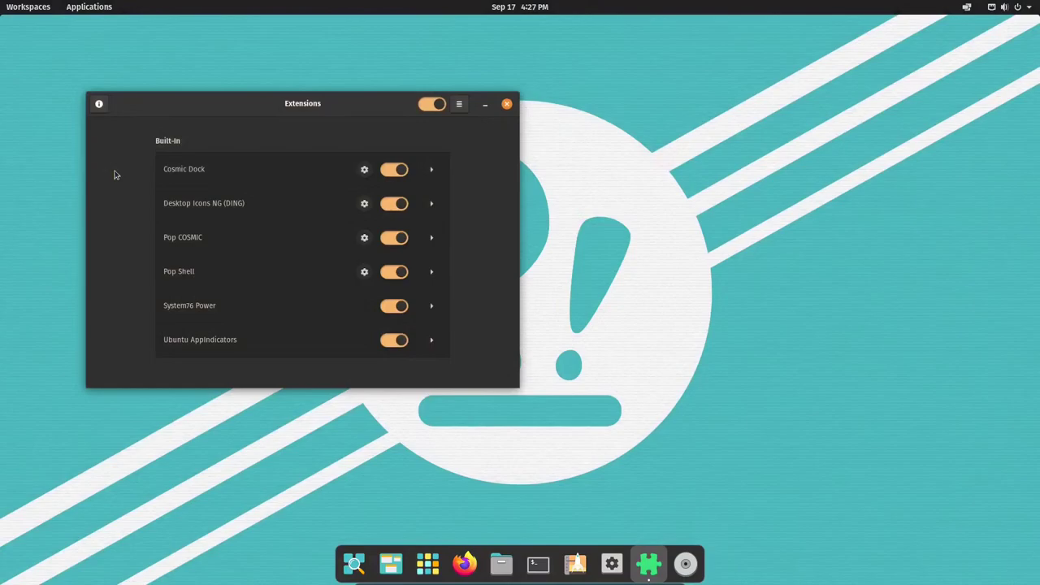
key(alt+Tab)
click(87, 8)
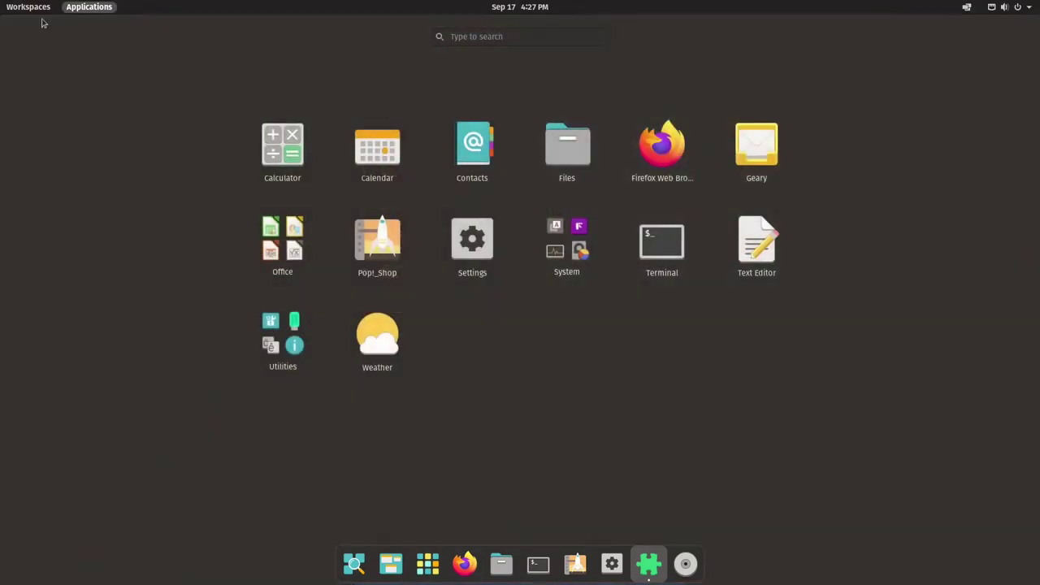
click(25, 8)
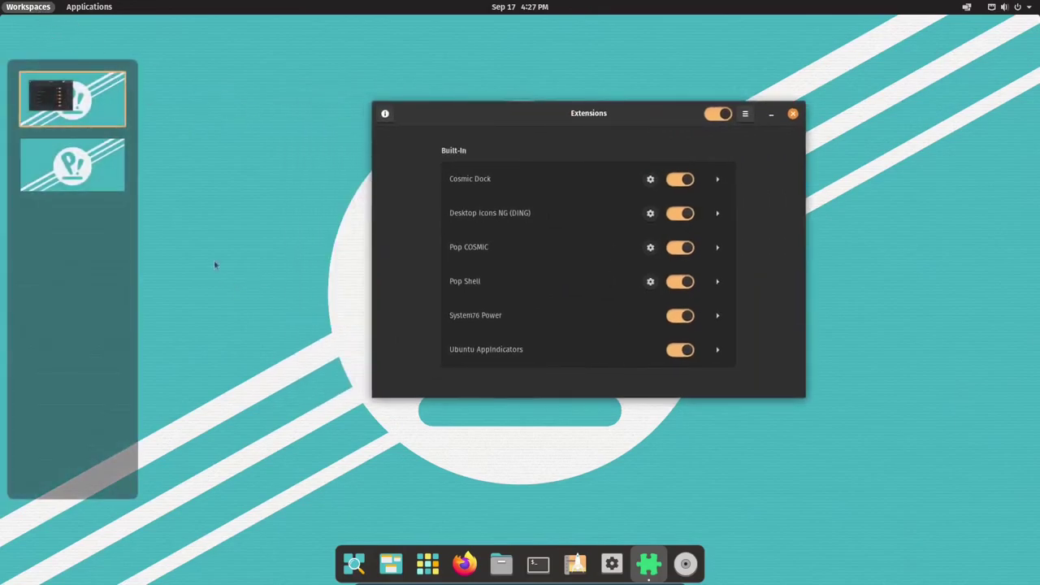
click(103, 8)
click(106, 11)
Return to the Extensions window, drag it to screen centre, and bring up the launcher.
click(425, 127)
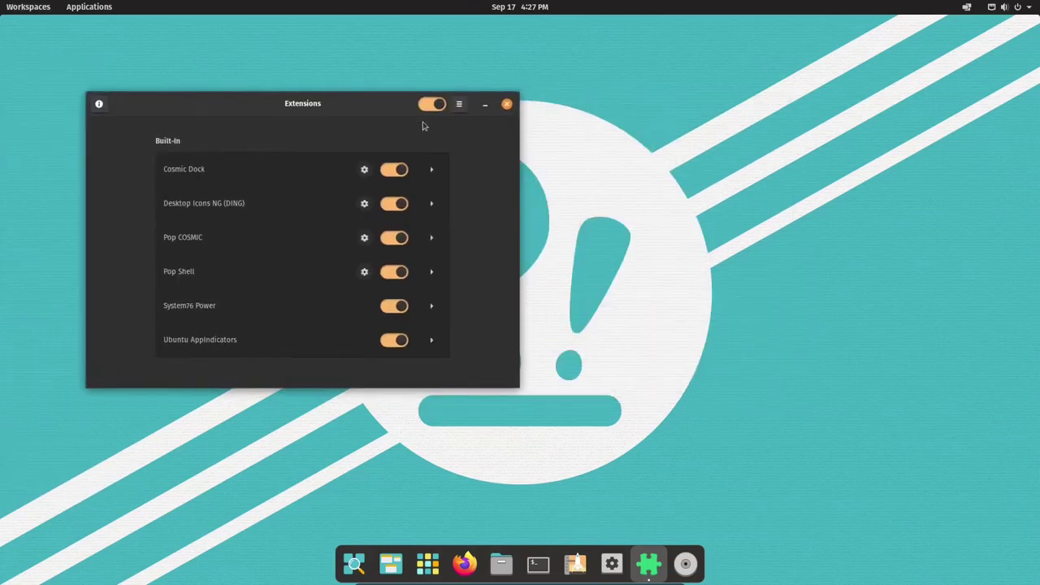
drag(307, 108, 439, 155)
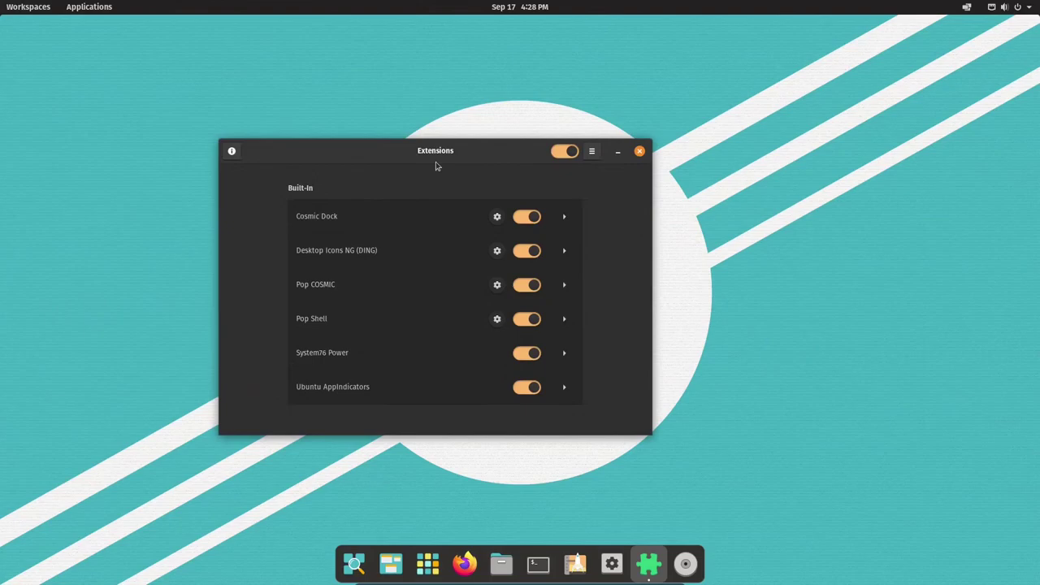
key(super)
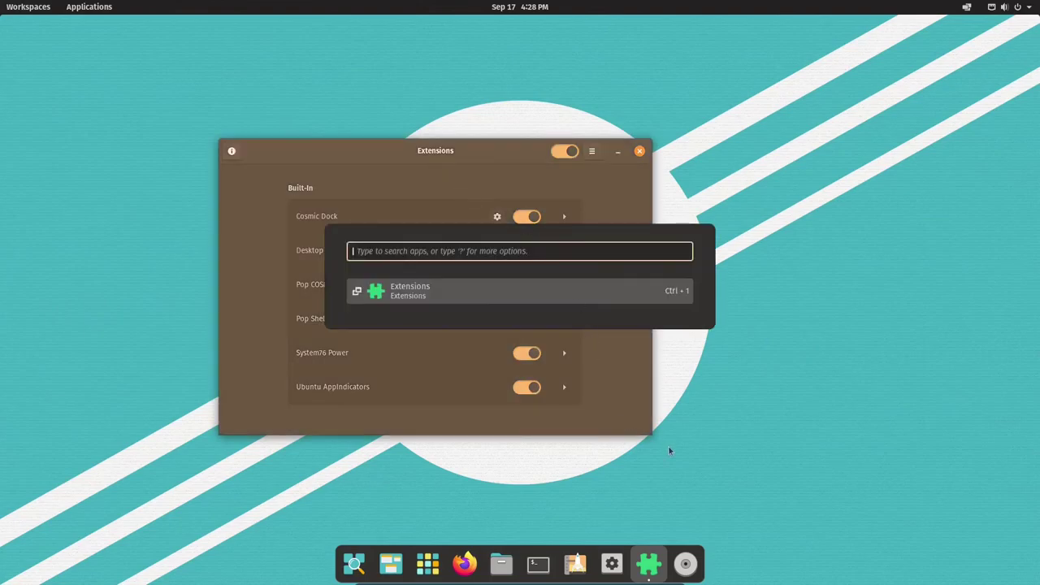
Browse Network and Bluetooth, then open the Desktop general settings page.
click(607, 519)
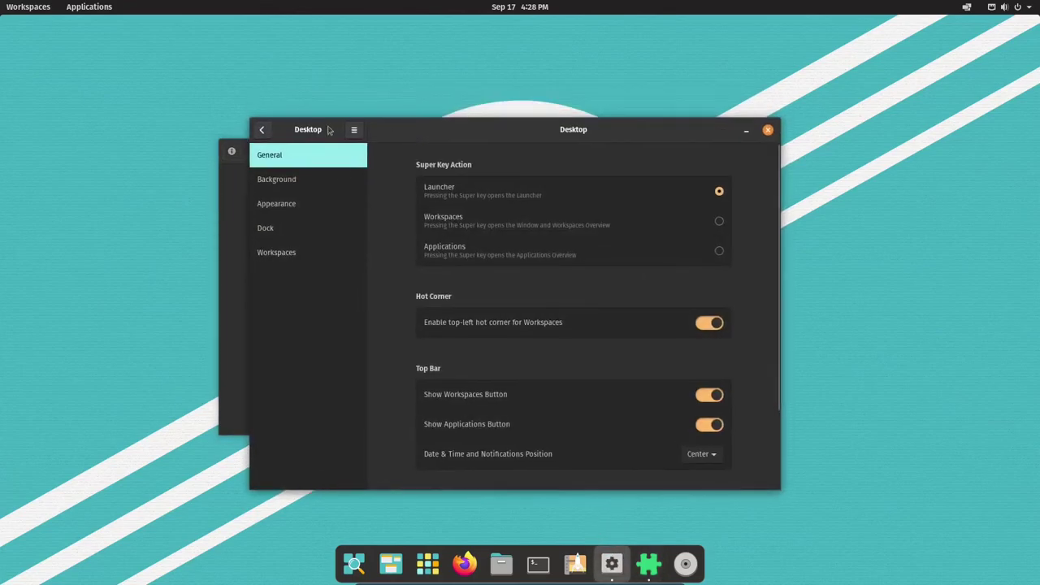
click(261, 129)
click(279, 154)
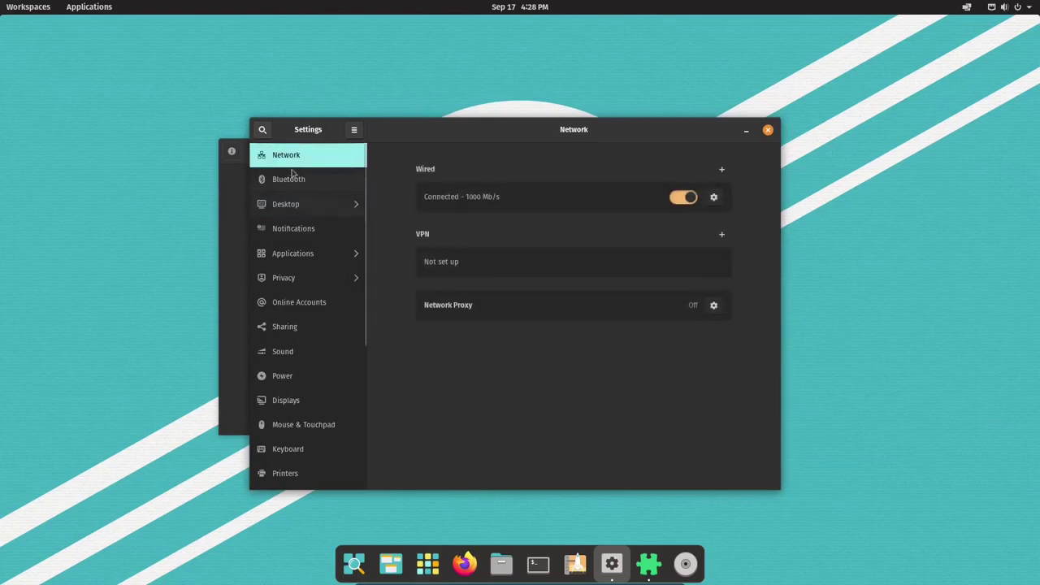
click(300, 175)
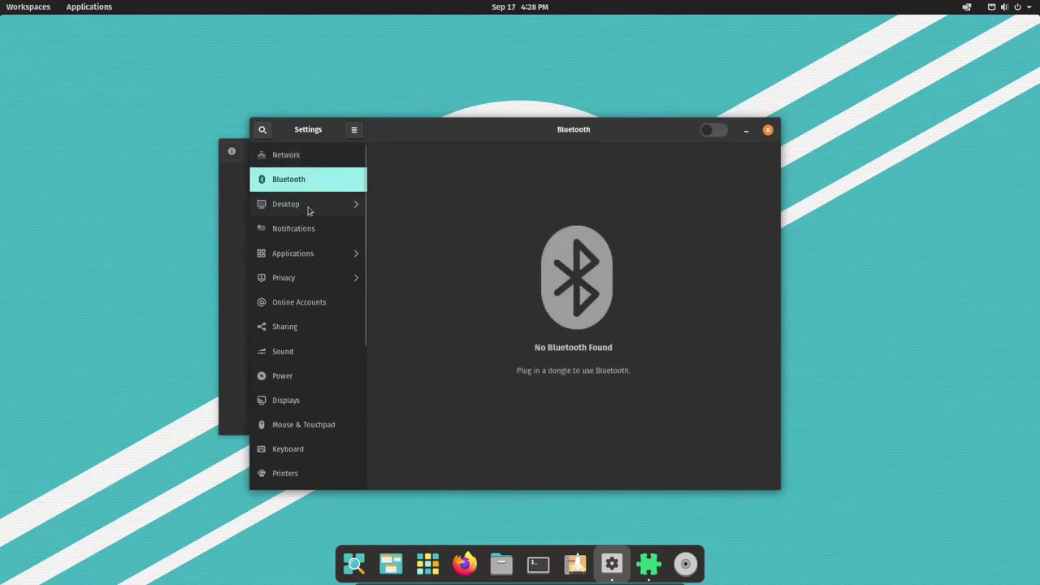
click(315, 205)
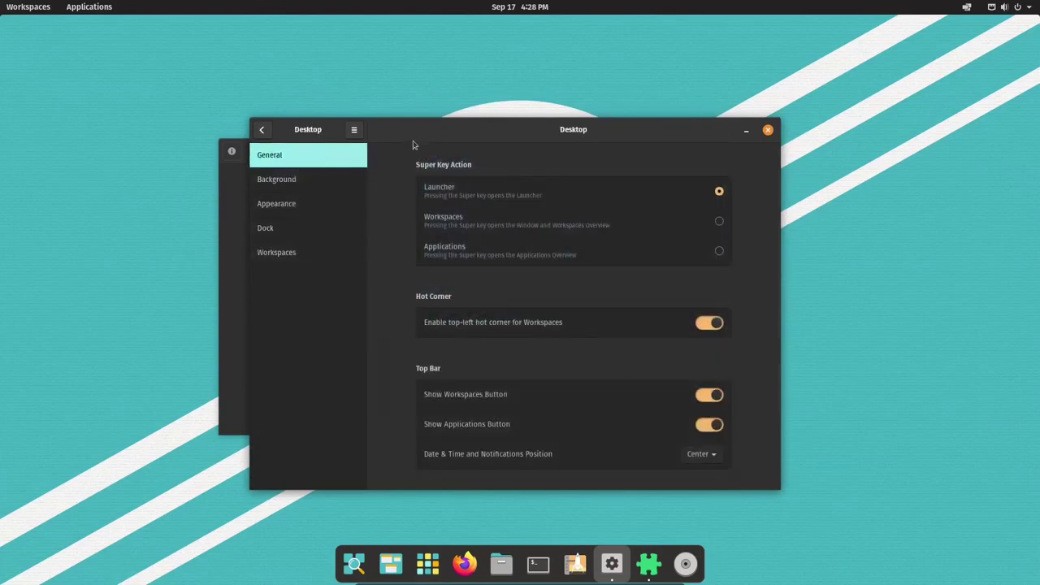
drag(425, 129, 368, 116)
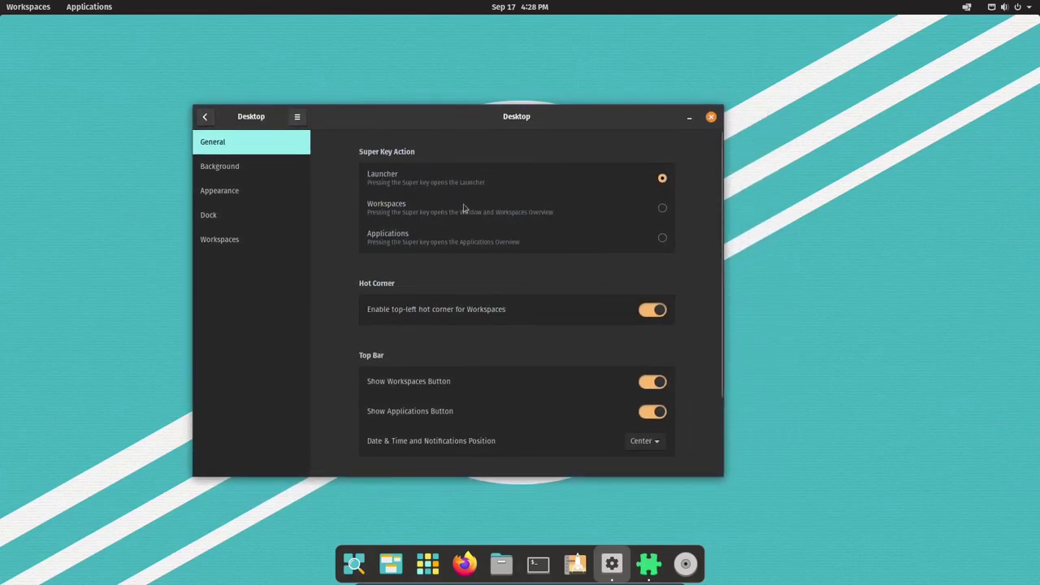
Choose Workspaces as the Super Key Action and test the shortcut.
click(663, 211)
click(662, 238)
key(super)
key(super)
click(662, 209)
key(super)
key(super)
key(super)
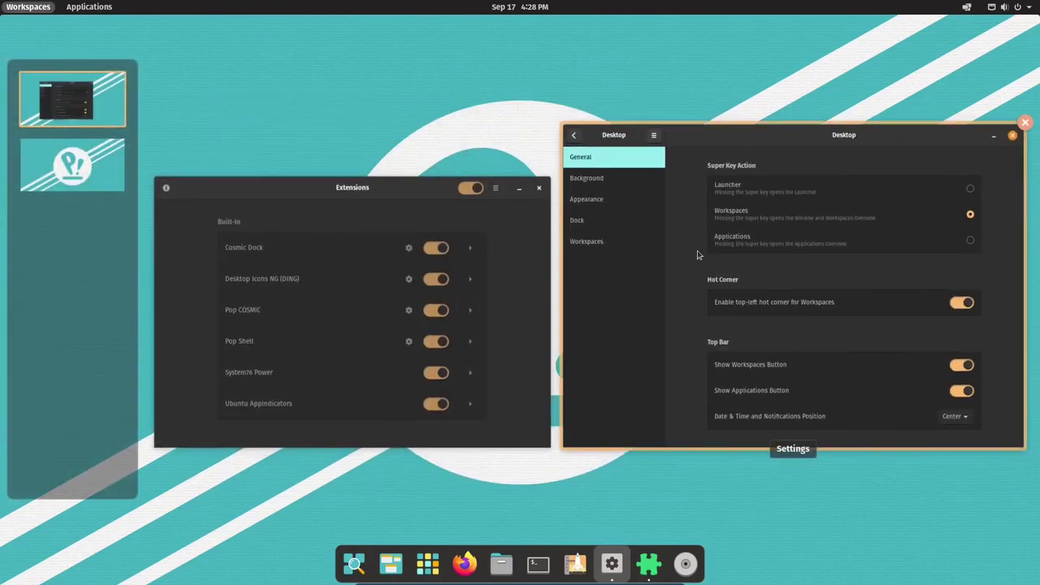
drag(410, 189, 114, 166)
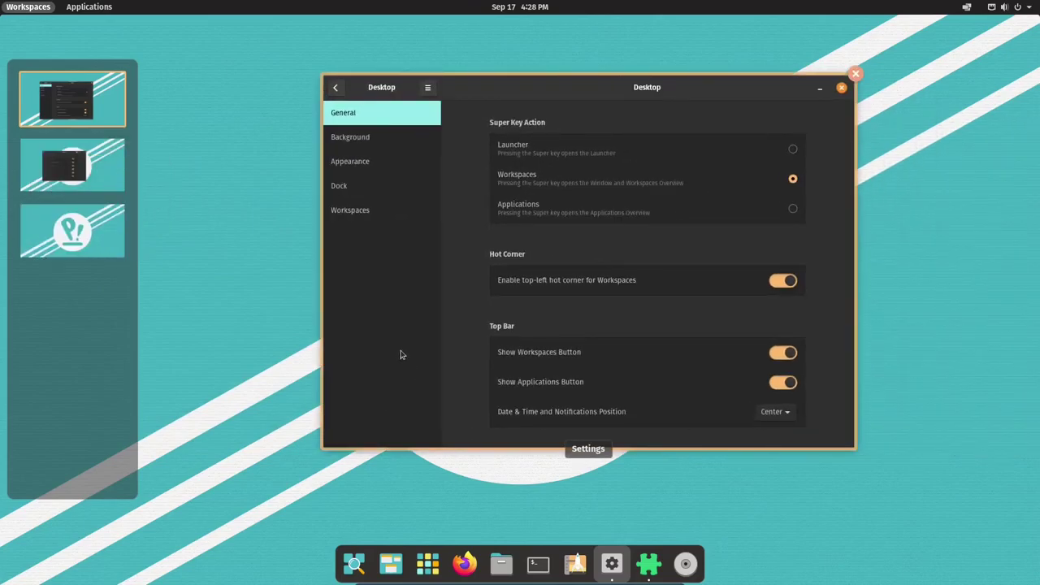
click(399, 354)
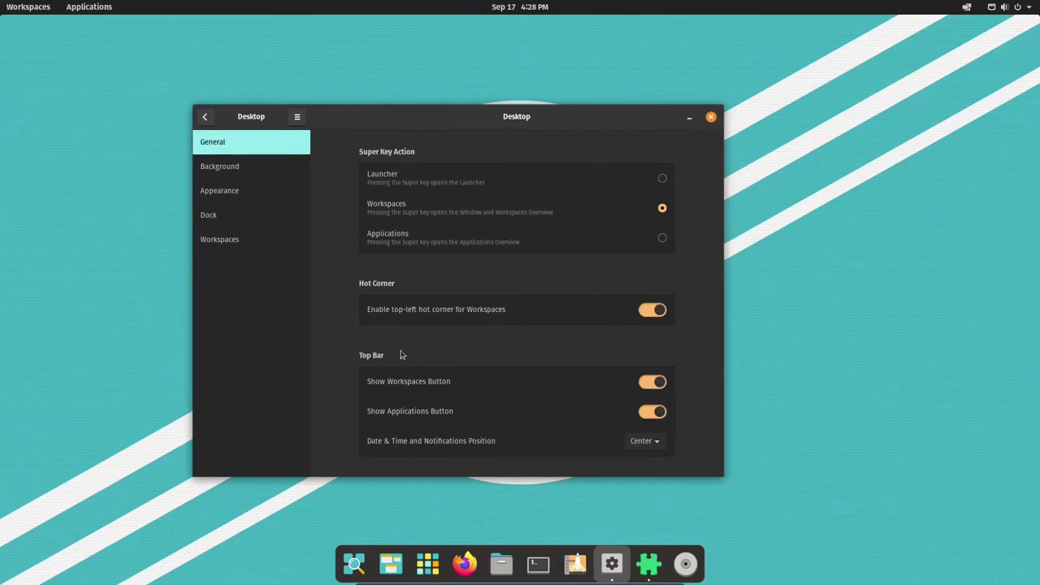
key(super)
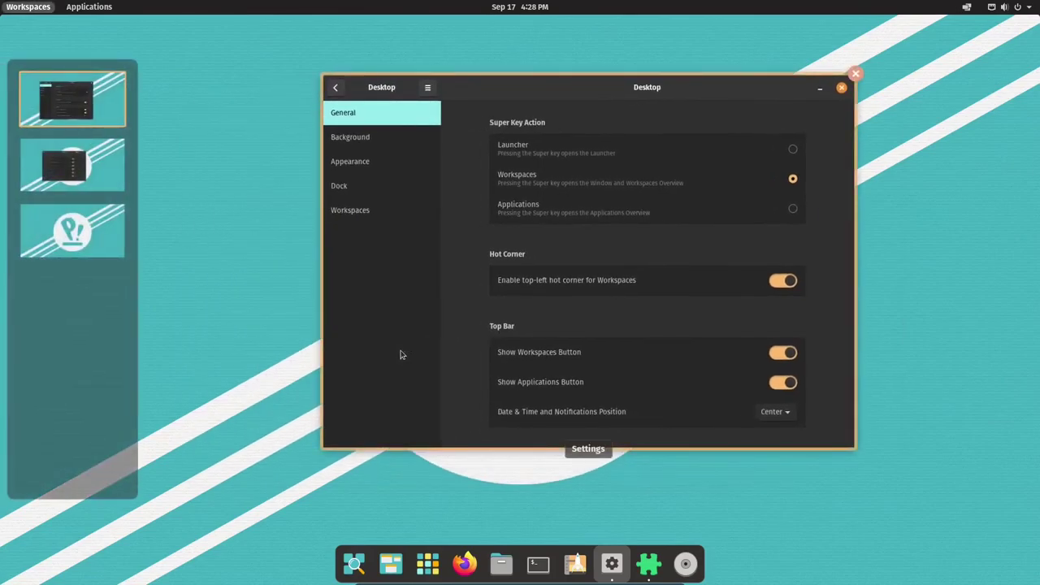
key(super)
key(super)
key(super)
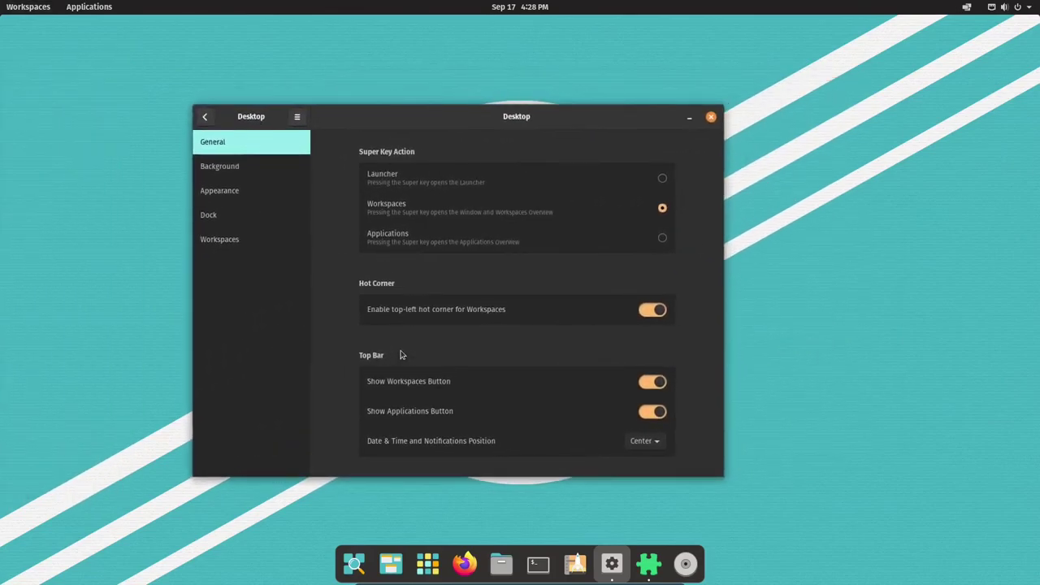
click(662, 178)
key(super)
text(sett)
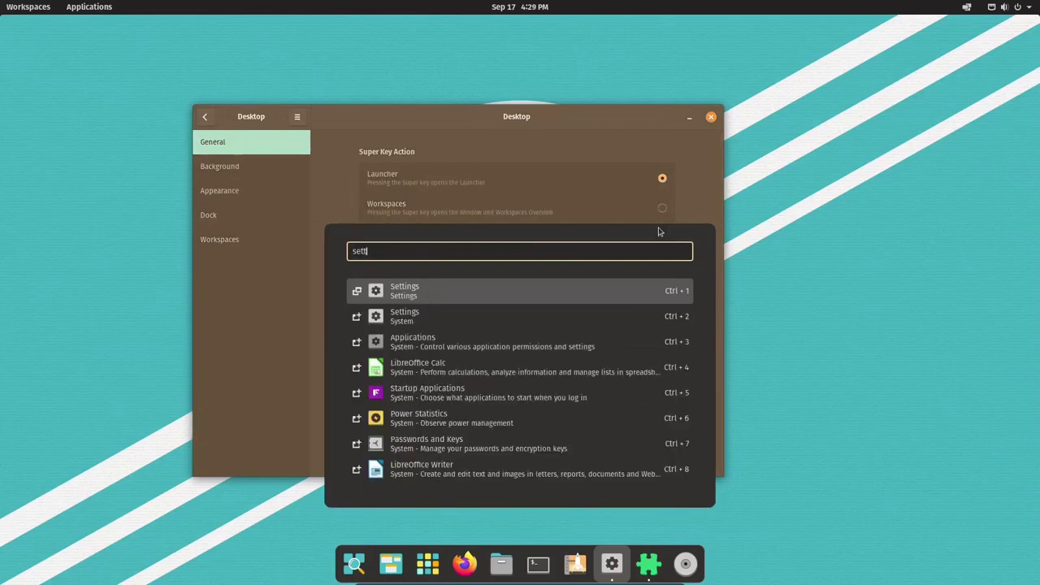
key(BackSpace)
key(BackSpace)
key(BackSpace)
key(BackSpace)
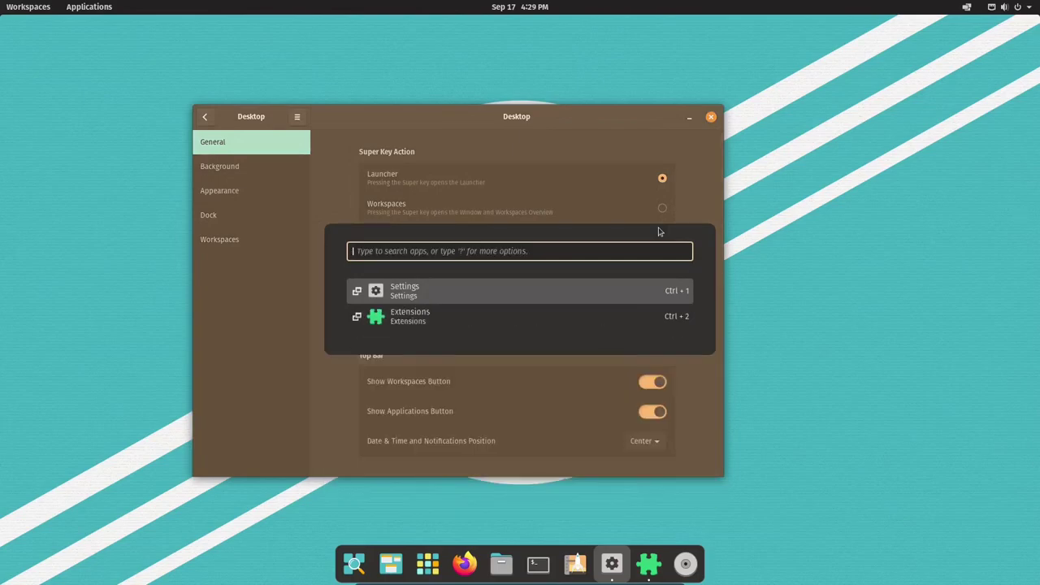
click(644, 176)
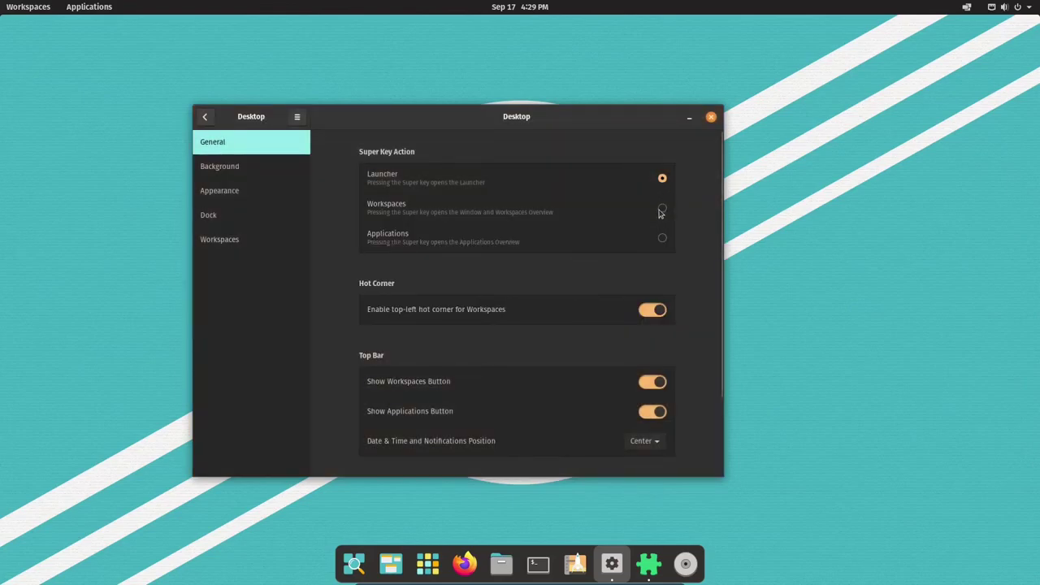
click(662, 209)
key(super+a)
text(setti)
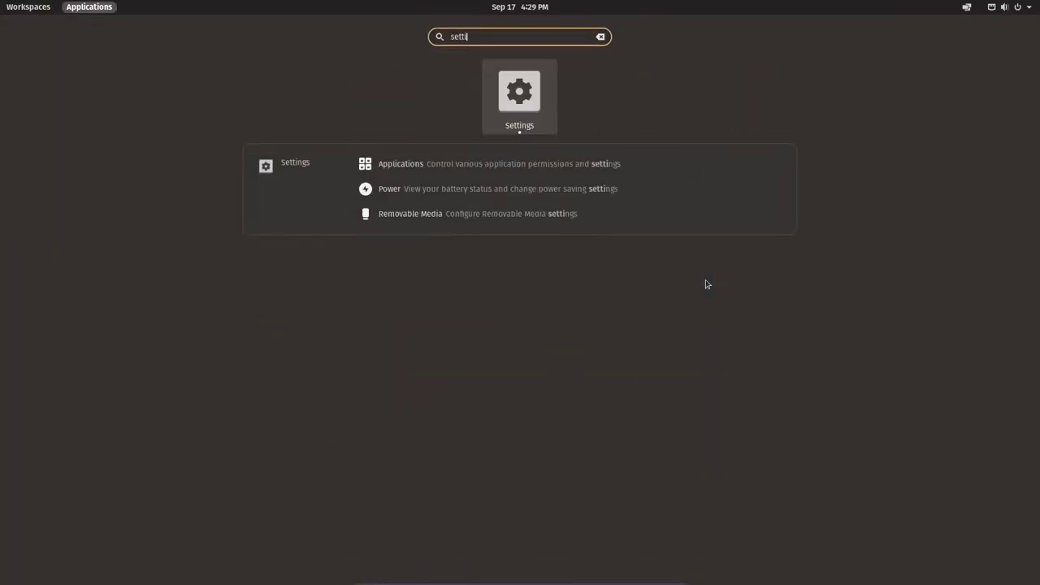
key(Escape)
key(Escape)
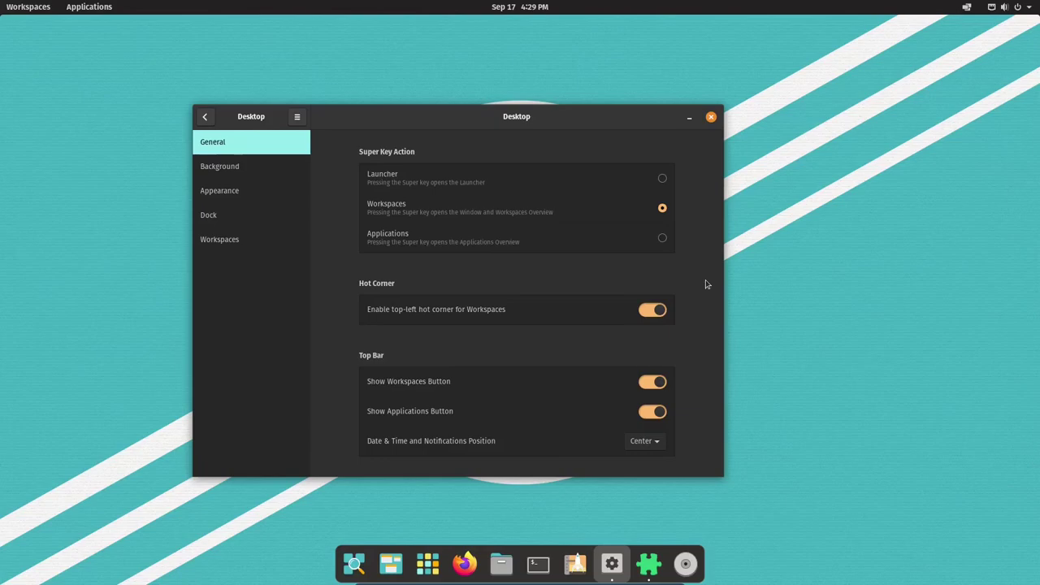
key(super)
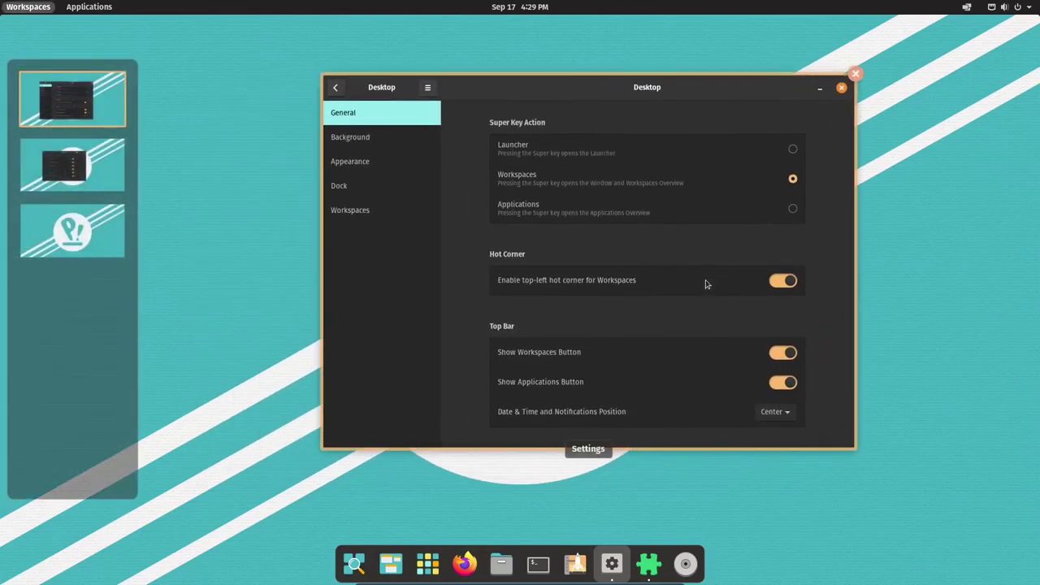
scroll(281, 184, down, 2)
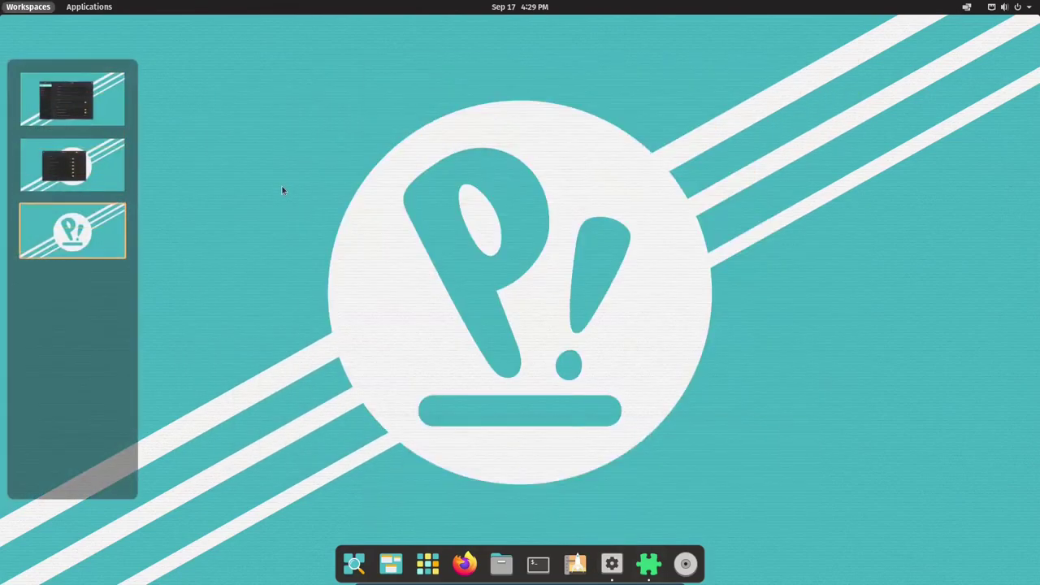
scroll(281, 184, up, 2)
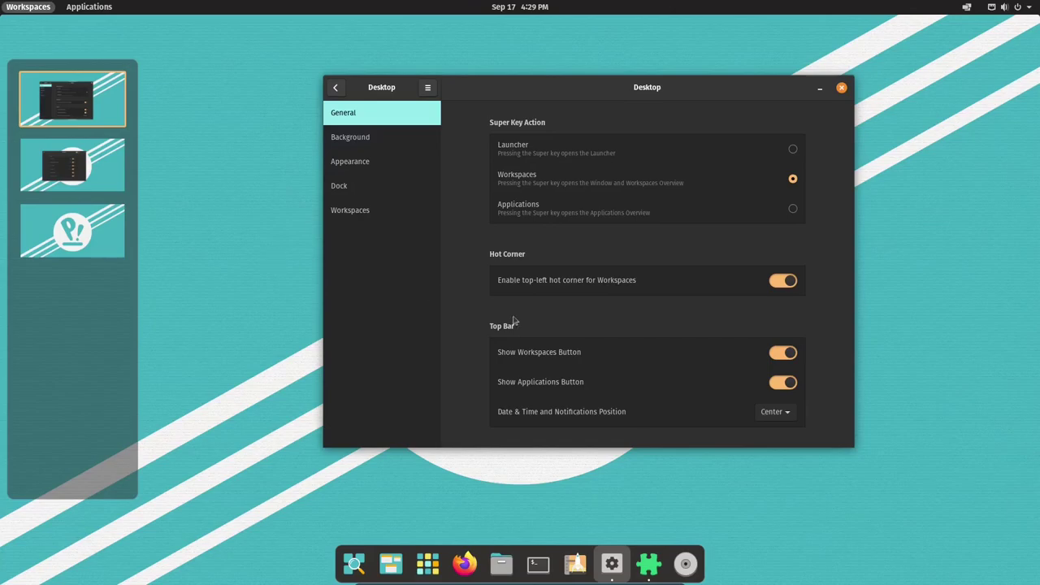
click(414, 297)
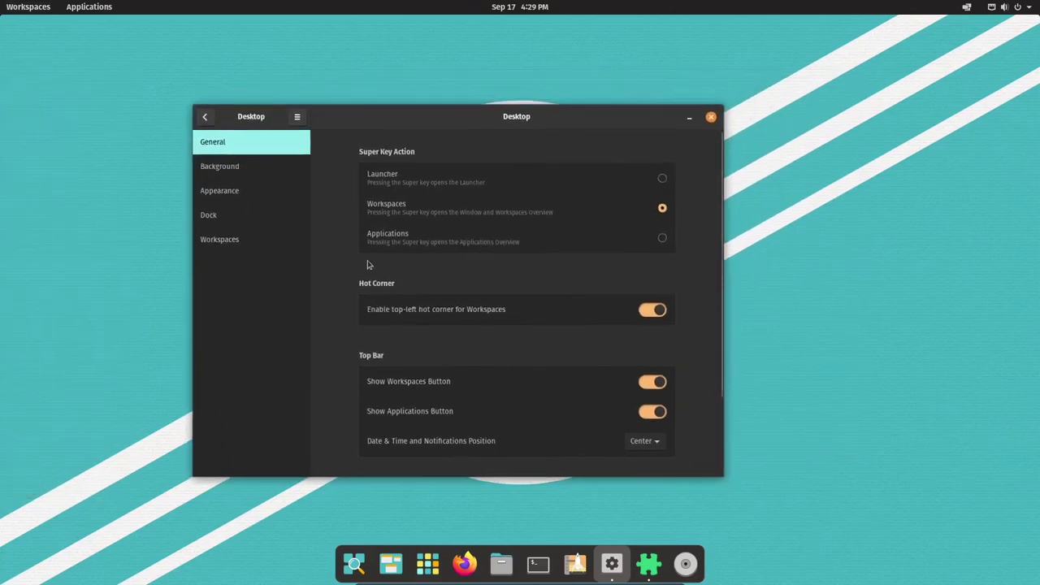
scroll(367, 265, down, 3)
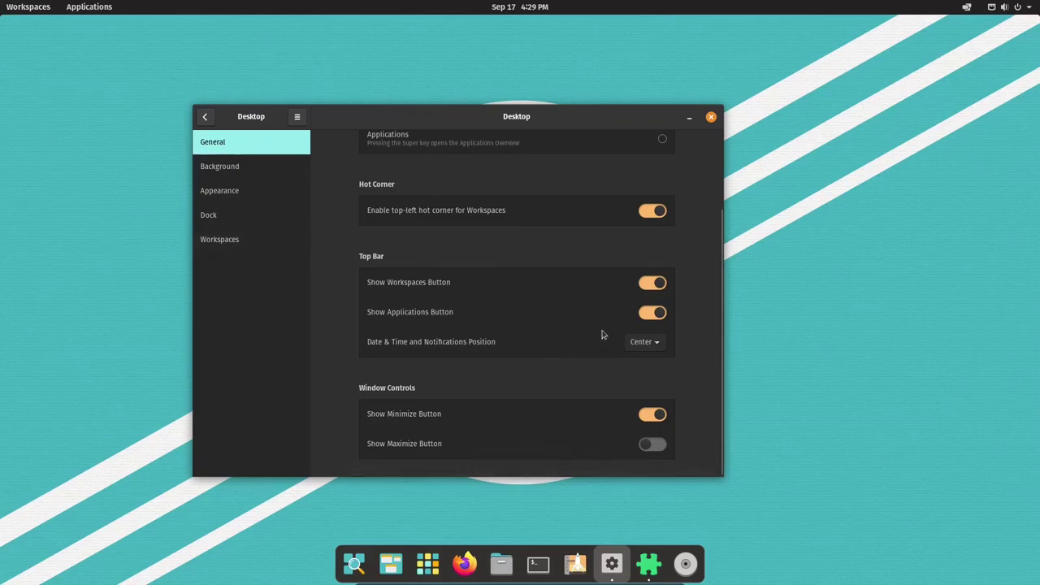
Turn off Show Workspaces Button and Show Applications Button, then test the Super key.
click(14, 6)
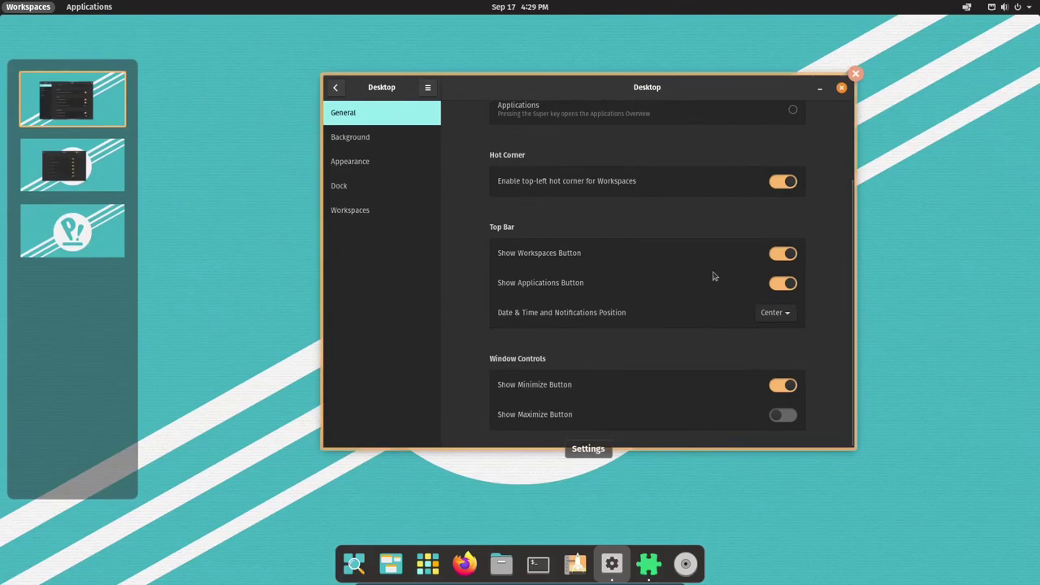
click(694, 268)
click(652, 283)
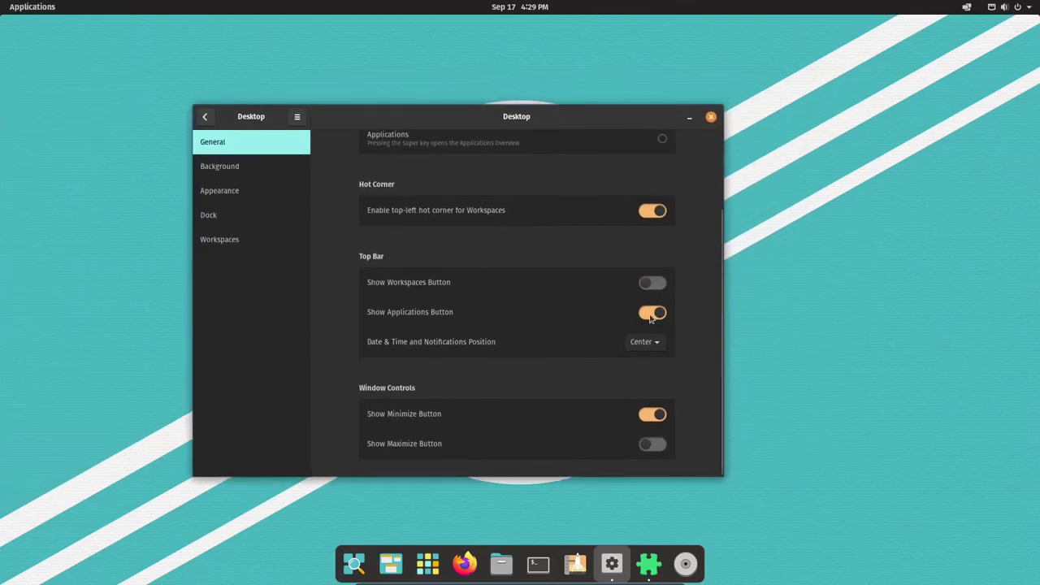
click(26, 8)
click(430, 178)
click(652, 312)
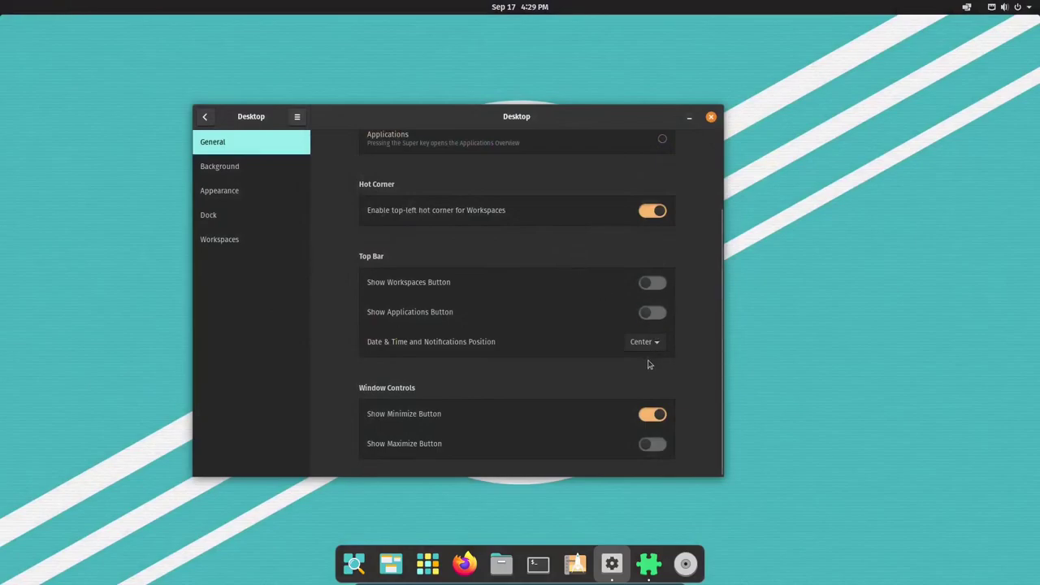
key(super)
key(super)
key(super+d)
key(super+d)
Try Date & Time position Right and Left, finally settling on Center.
click(638, 347)
click(636, 375)
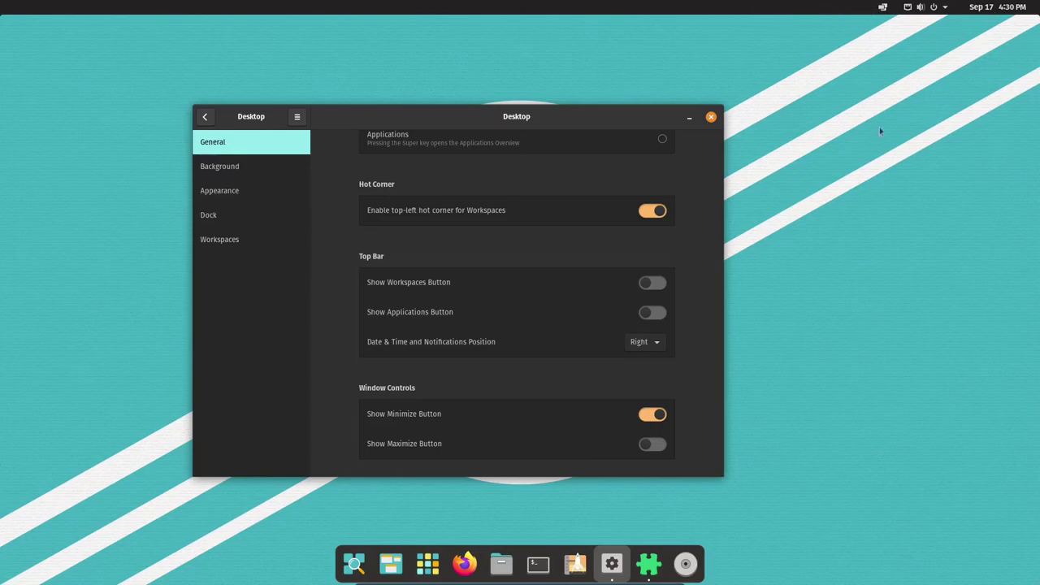
click(654, 342)
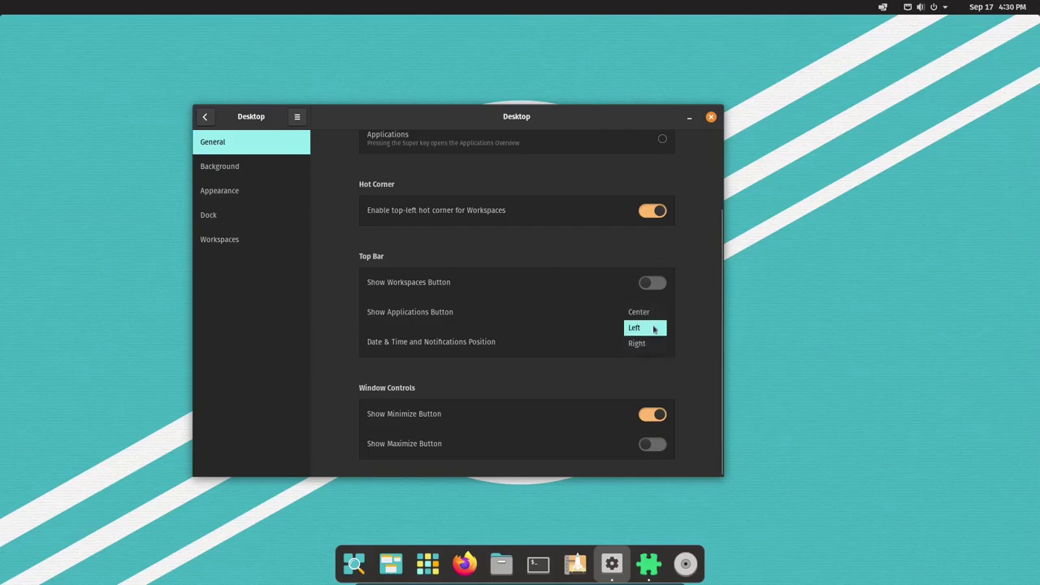
click(642, 312)
click(650, 343)
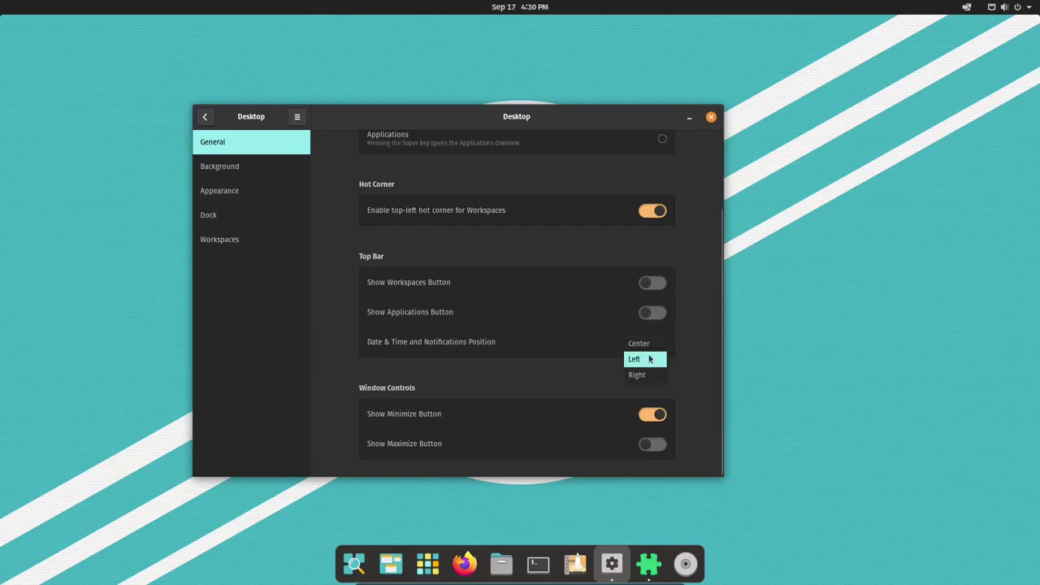
click(652, 359)
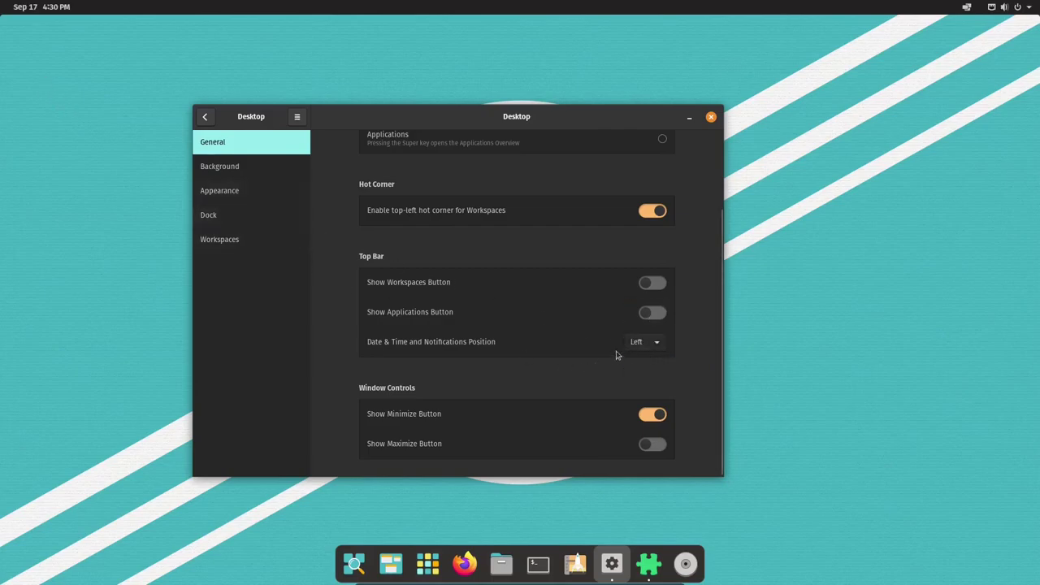
click(641, 343)
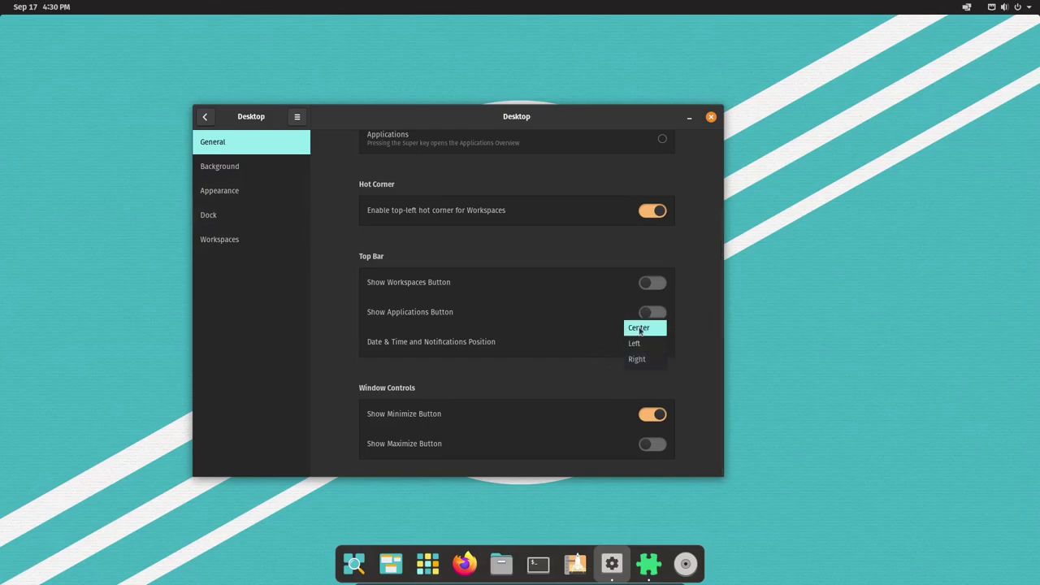
click(640, 329)
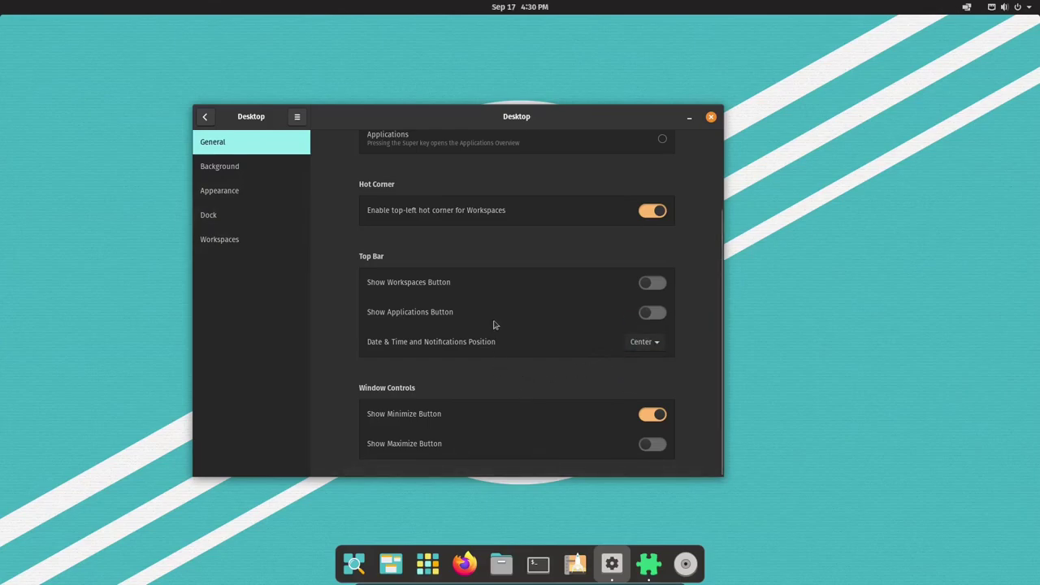
drag(528, 115, 584, 84)
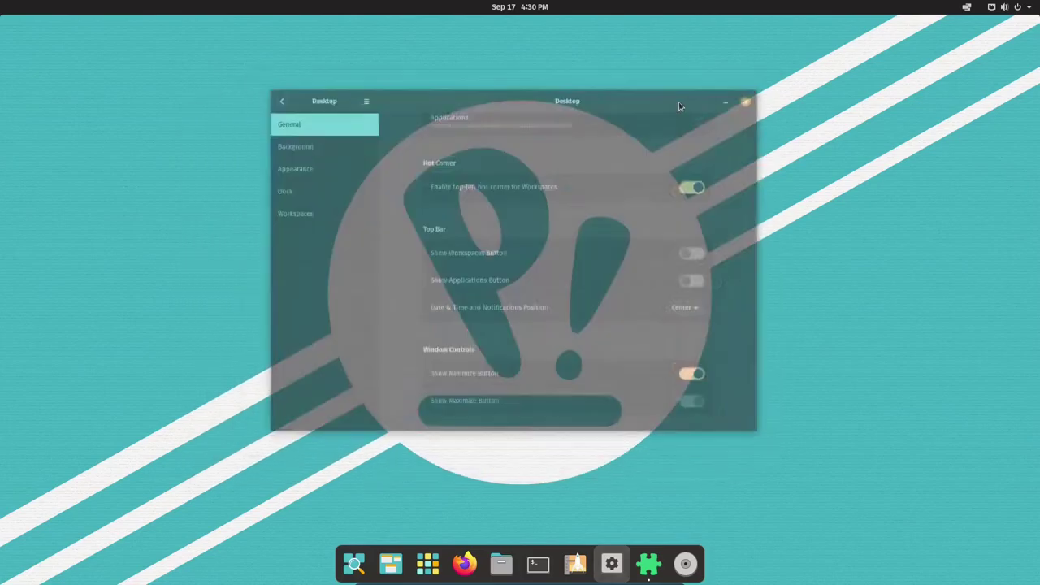
click(622, 566)
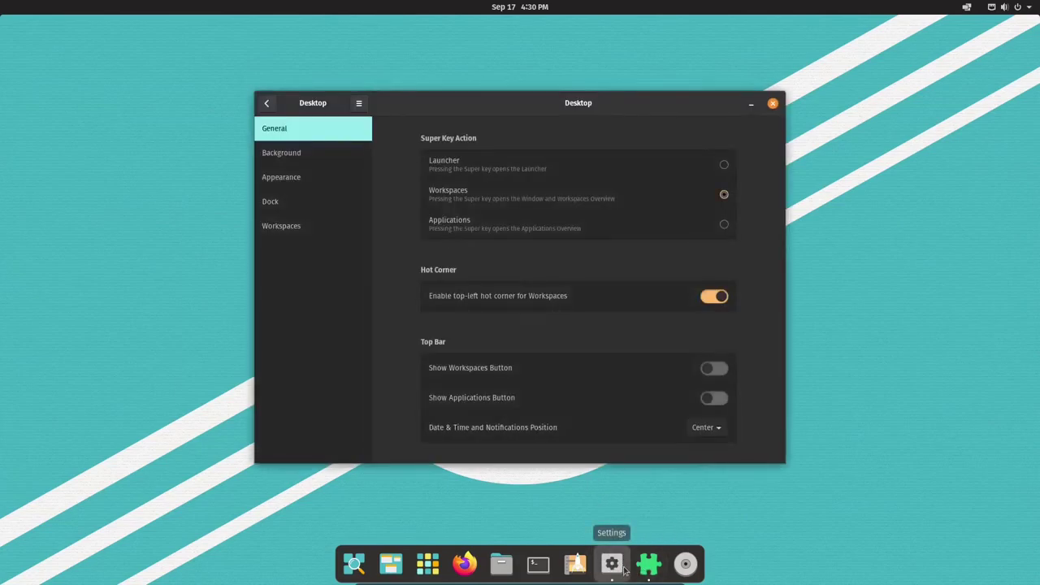
scroll(692, 368, down, 3)
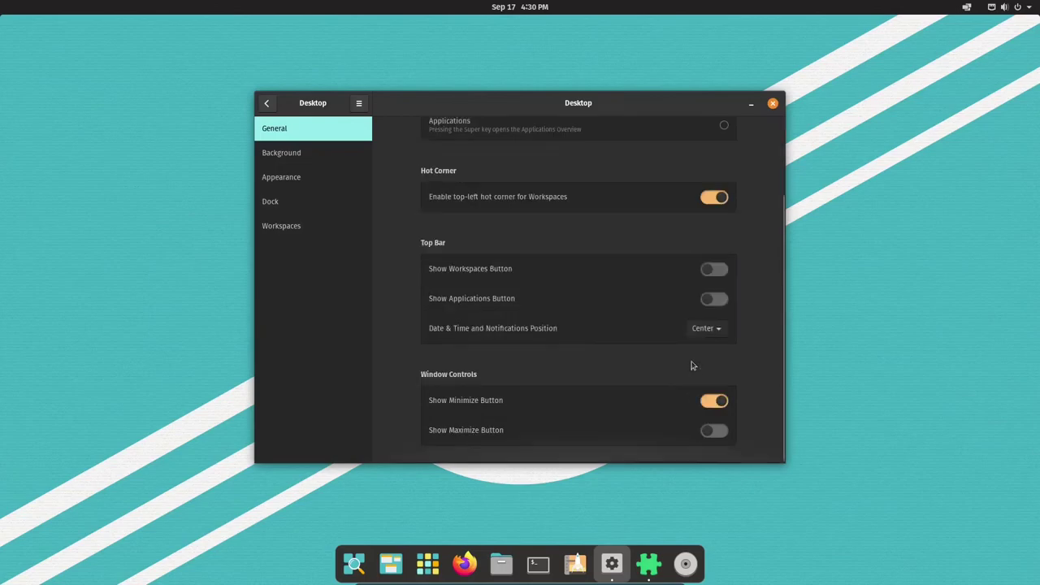
click(712, 430)
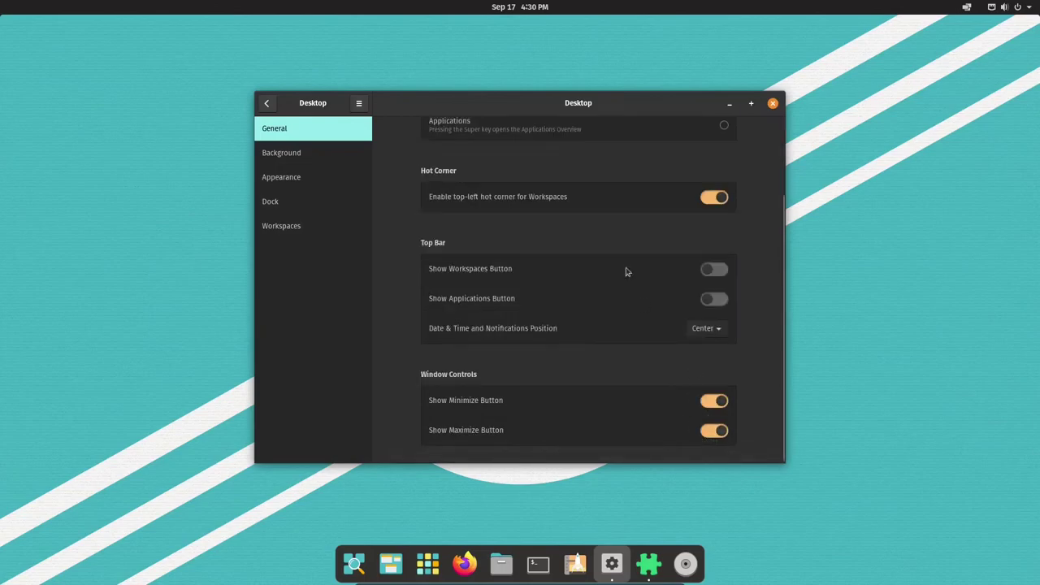
drag(574, 111, 502, 128)
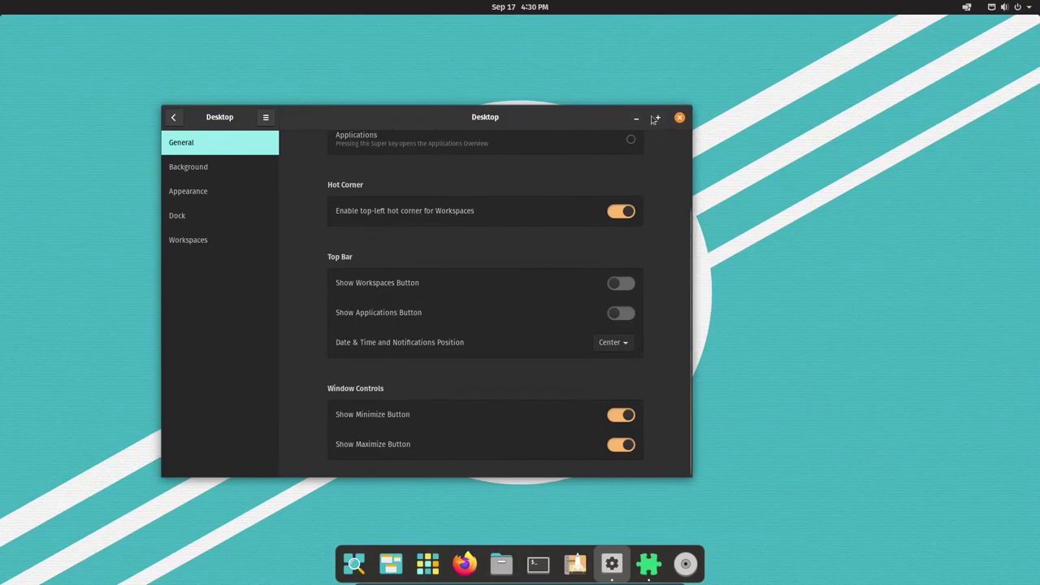
click(657, 117)
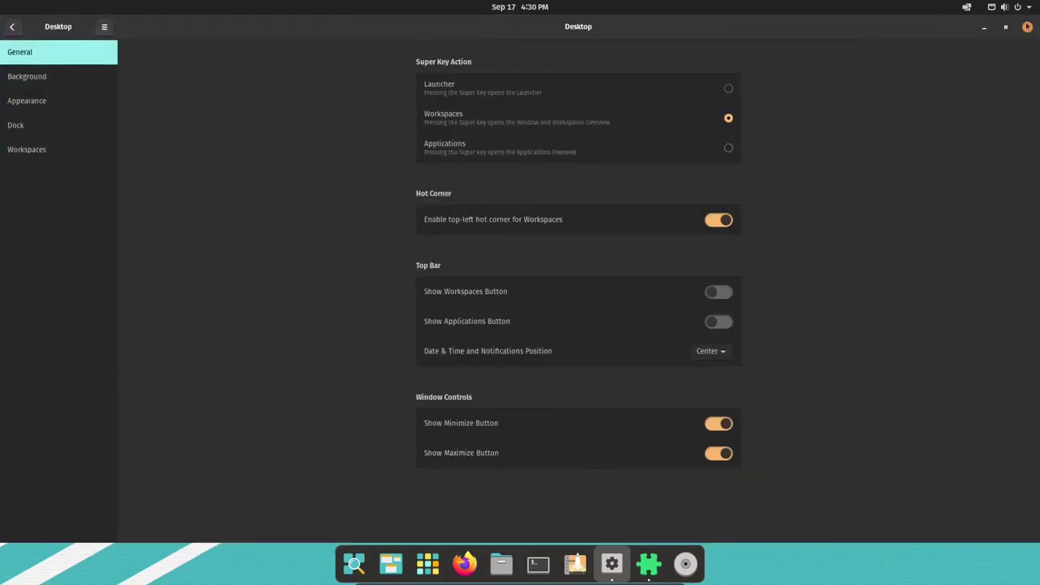
key(super+m)
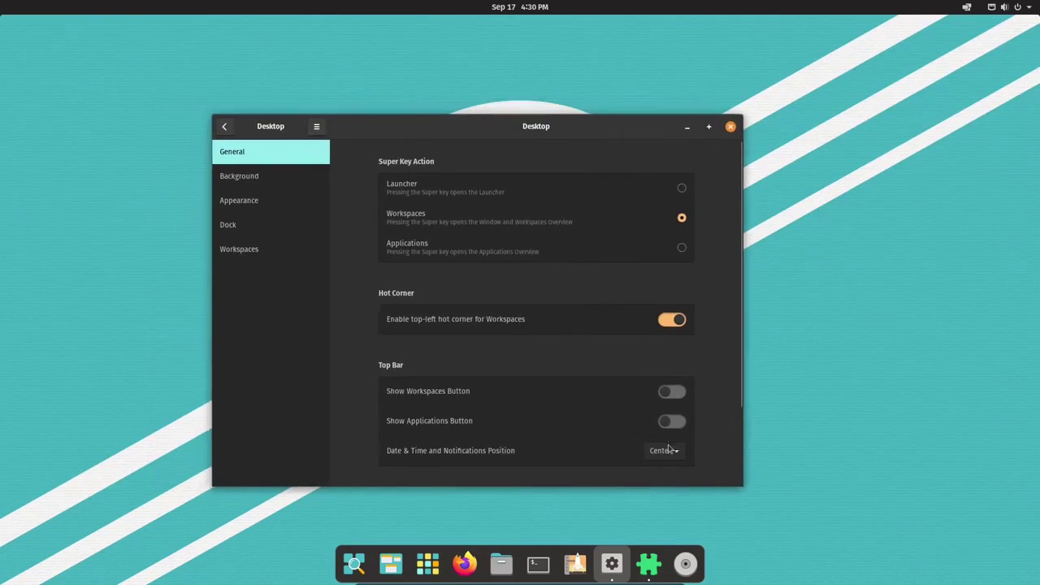
scroll(679, 450, down, 3)
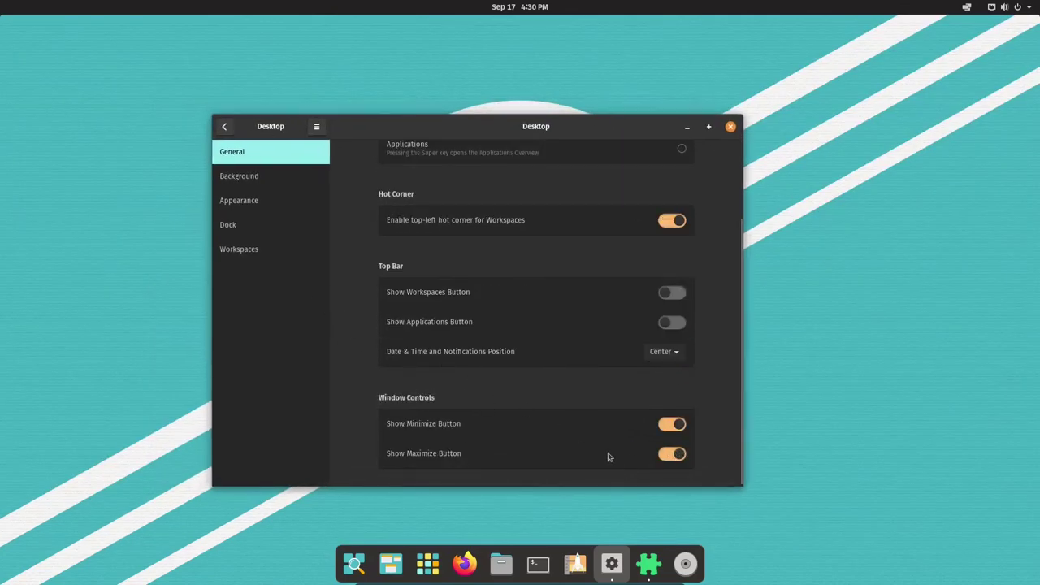
click(667, 455)
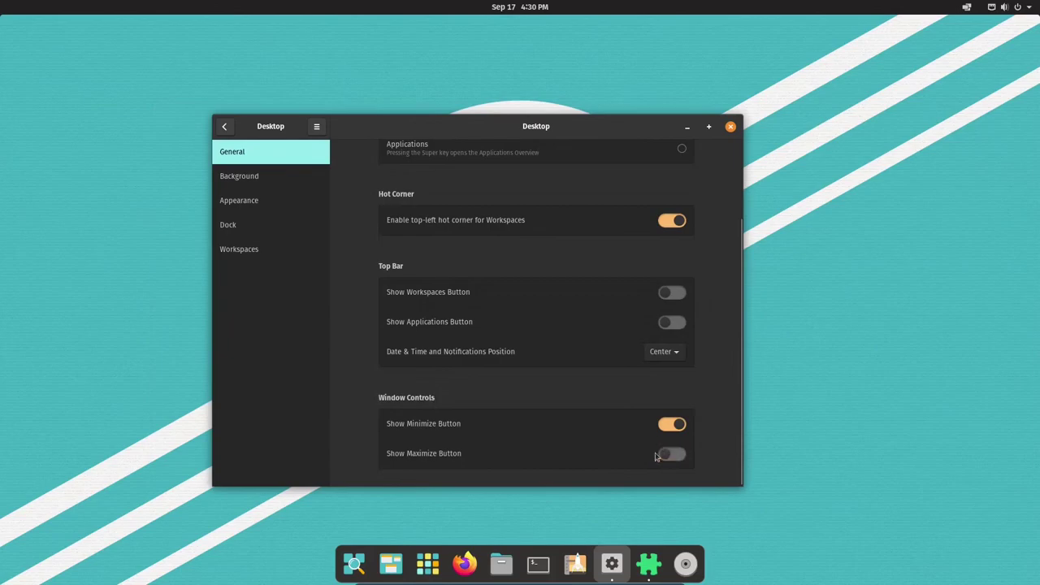
In Background, try the Pop! moon wallpaper, then set the purple Pop! logo image.
click(261, 179)
scroll(445, 434, down, 5)
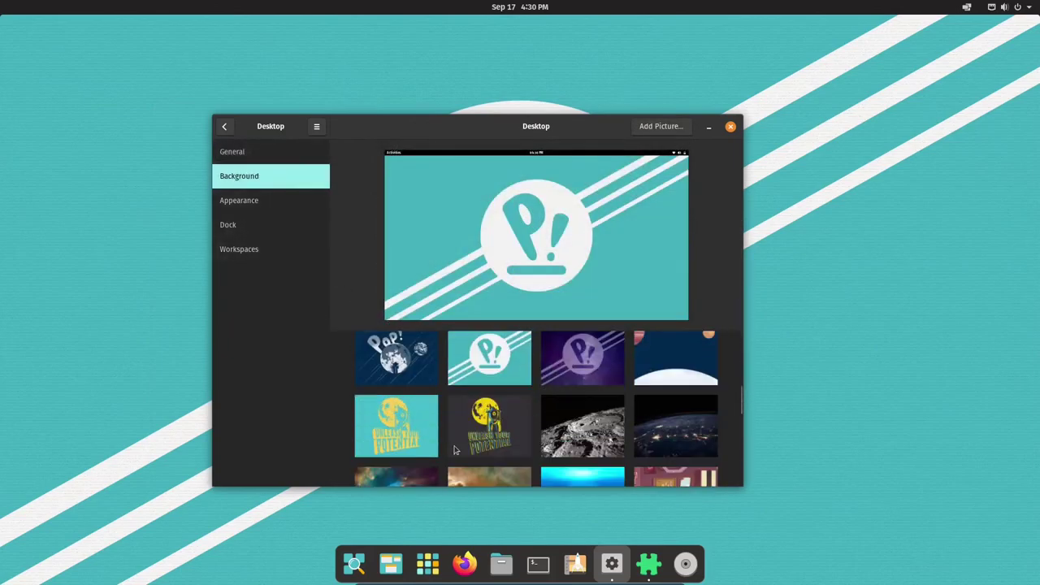
scroll(476, 425, up, 2)
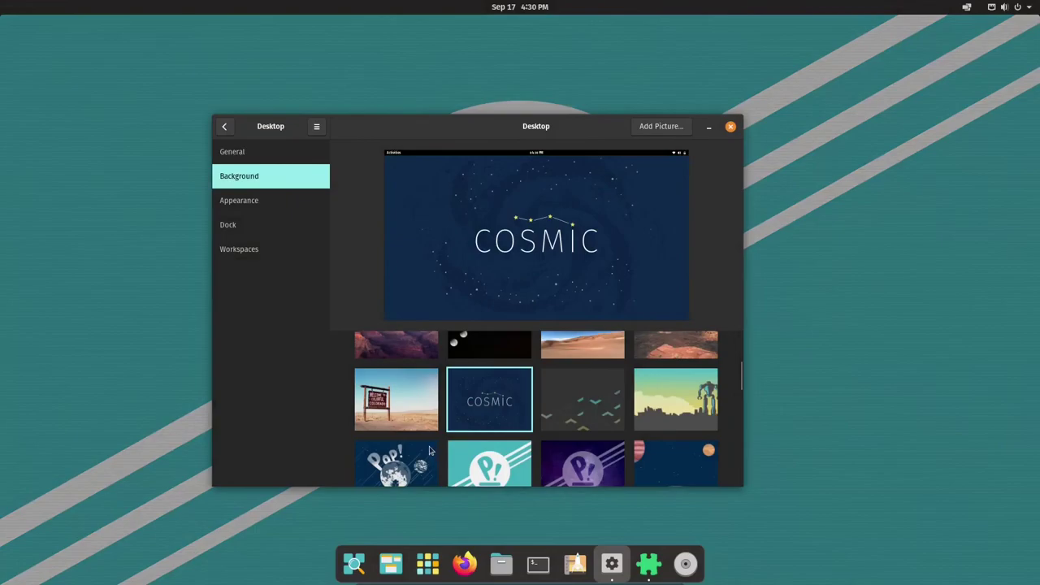
scroll(431, 451, down, 2)
drag(443, 130, 599, 123)
click(549, 371)
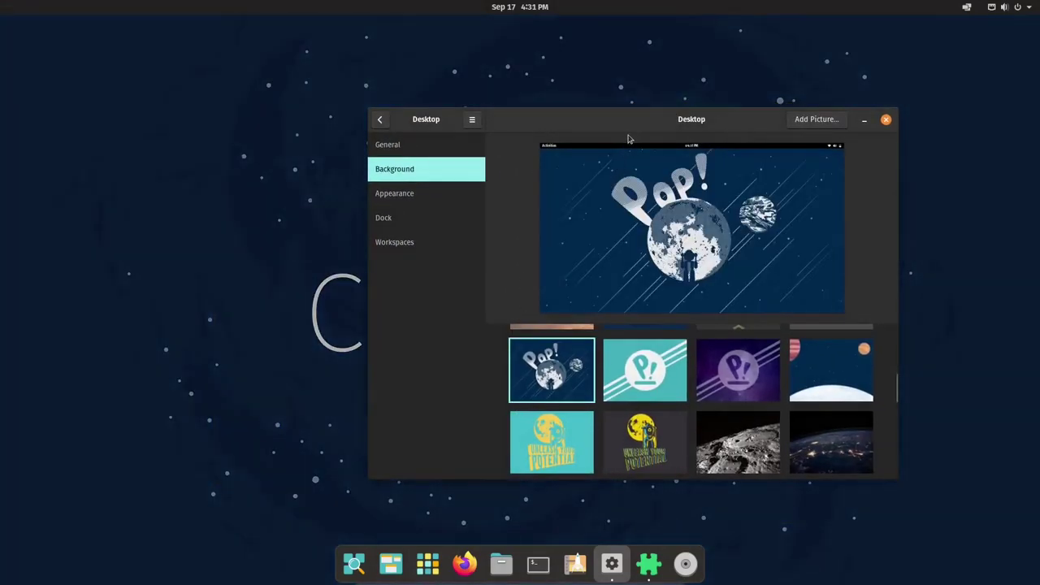
drag(691, 120, 509, 148)
click(386, 409)
scroll(587, 411, down, 10)
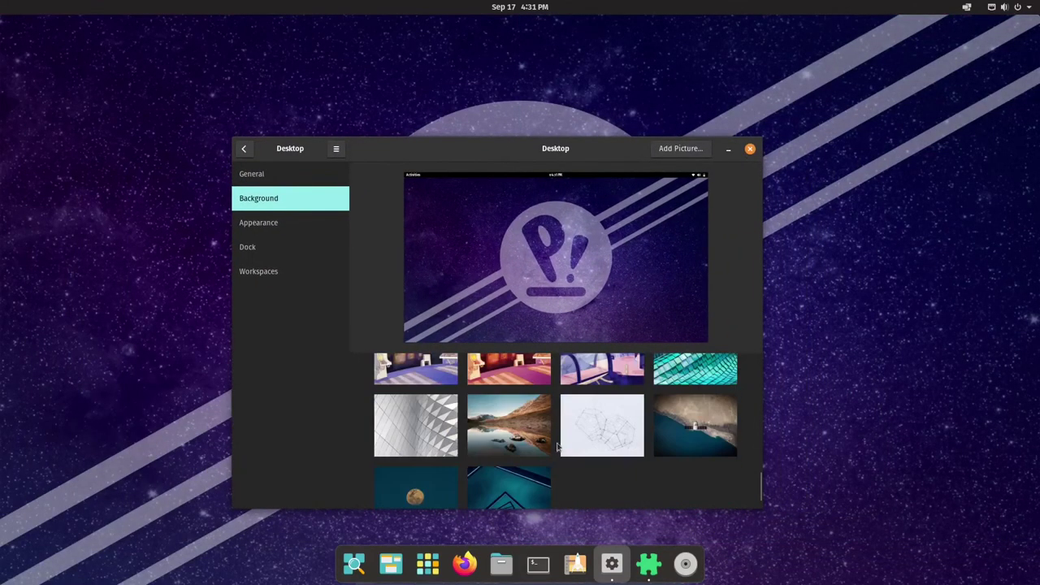
In Appearance try Light, switch back to Dark, then go to the Dock page.
click(285, 226)
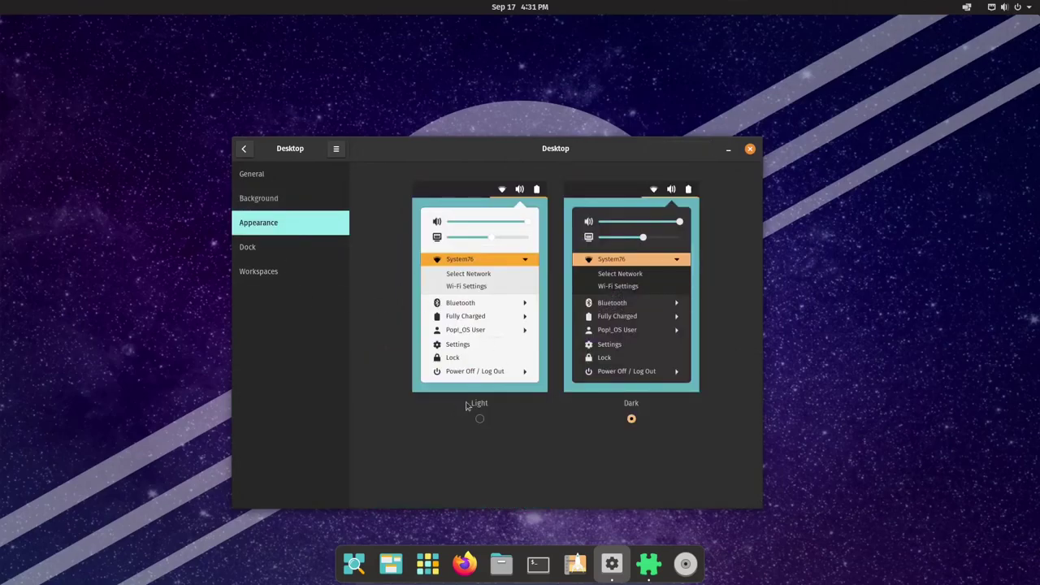
click(479, 420)
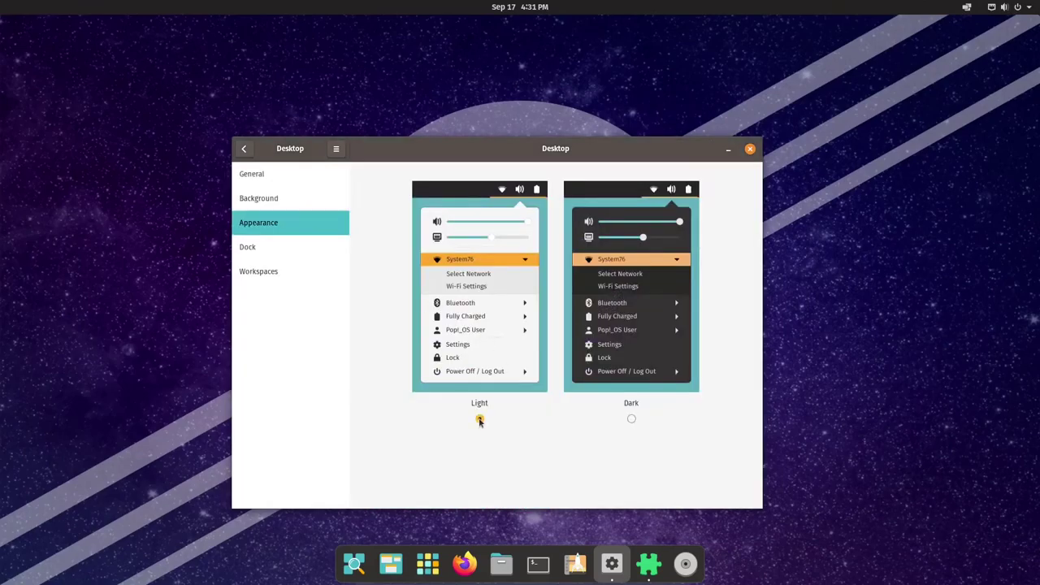
click(630, 419)
click(254, 256)
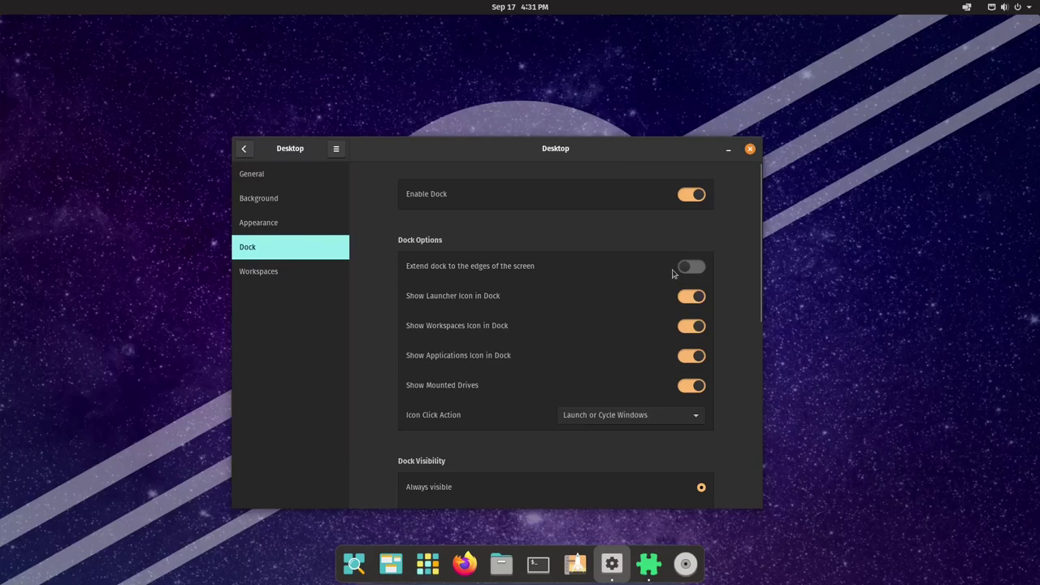
click(689, 269)
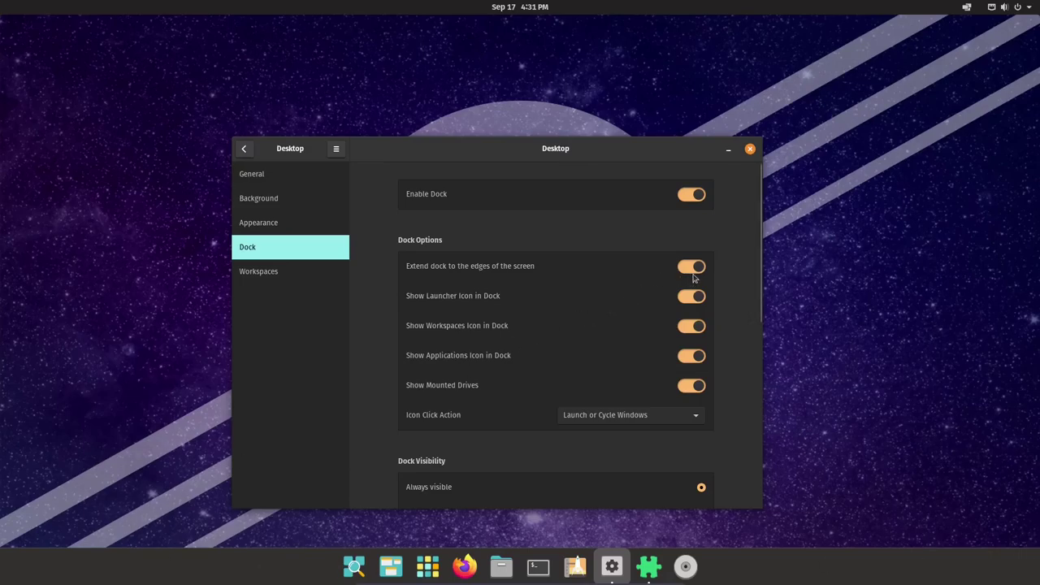
click(690, 274)
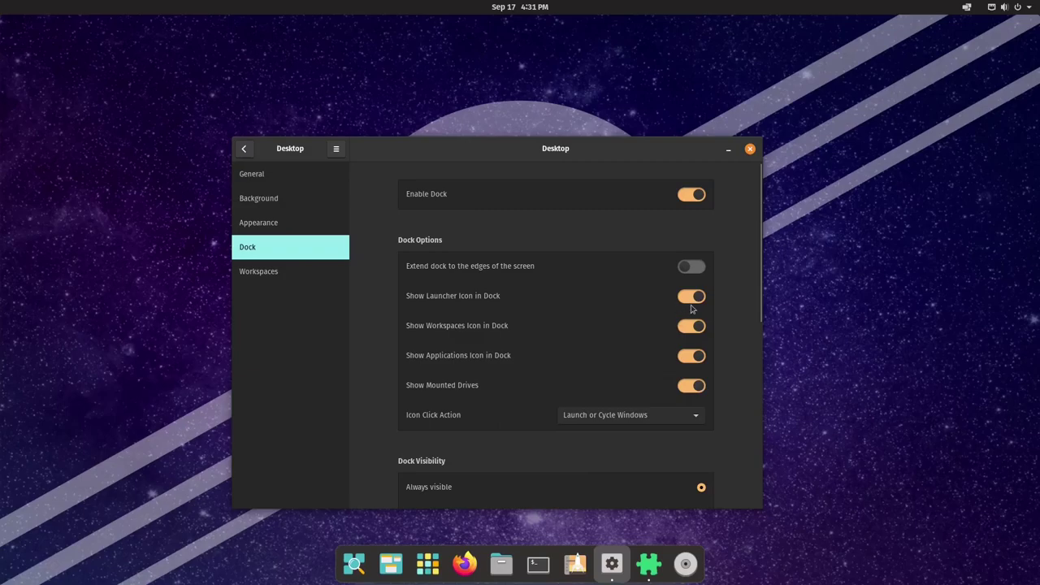
click(696, 301)
click(692, 327)
click(692, 356)
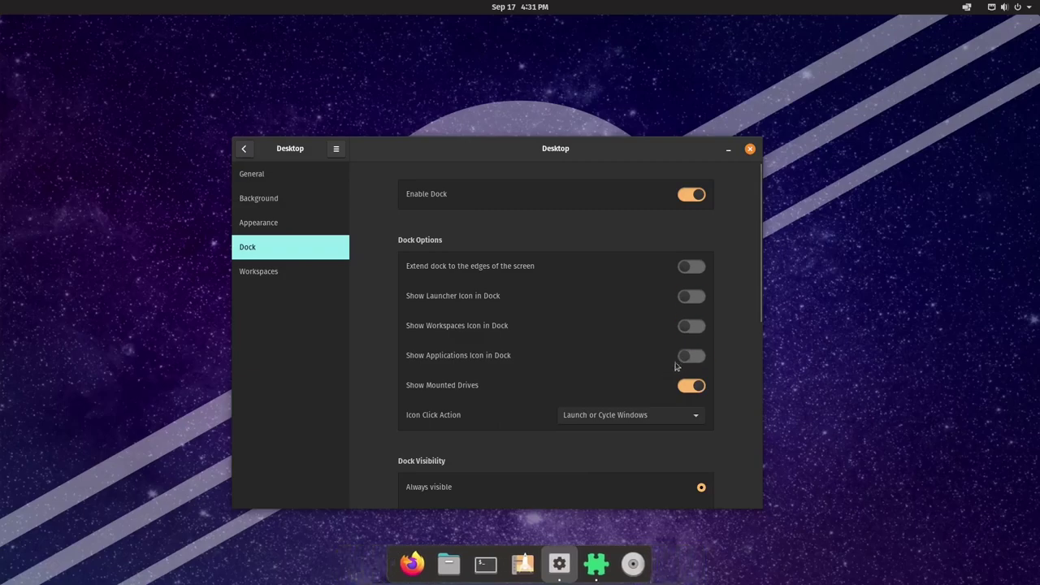
click(696, 355)
click(696, 327)
click(696, 298)
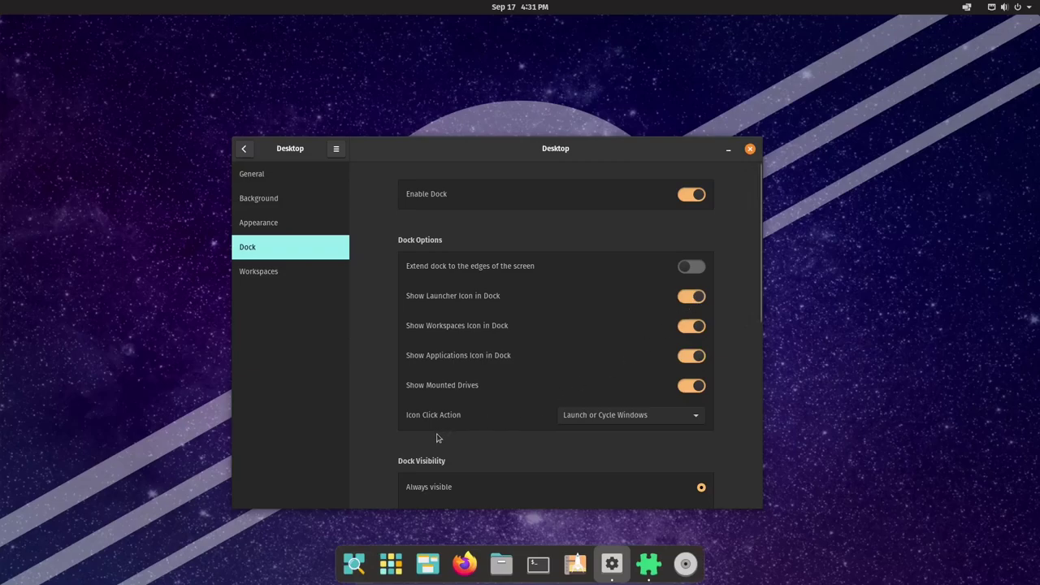
Try the dock's auto-hide options, leaving it set to always visible.
scroll(424, 456, down, 5)
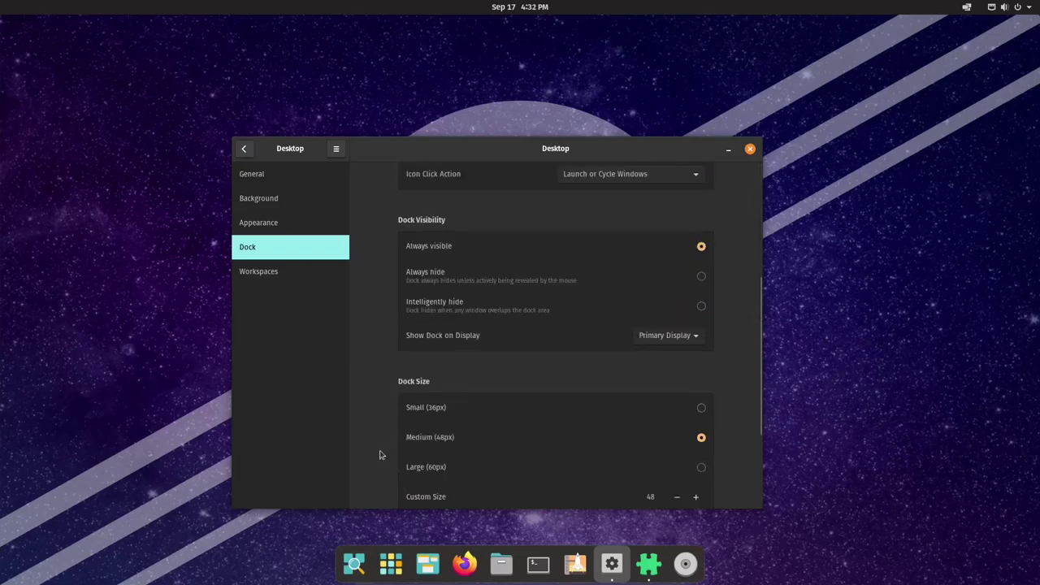
click(701, 277)
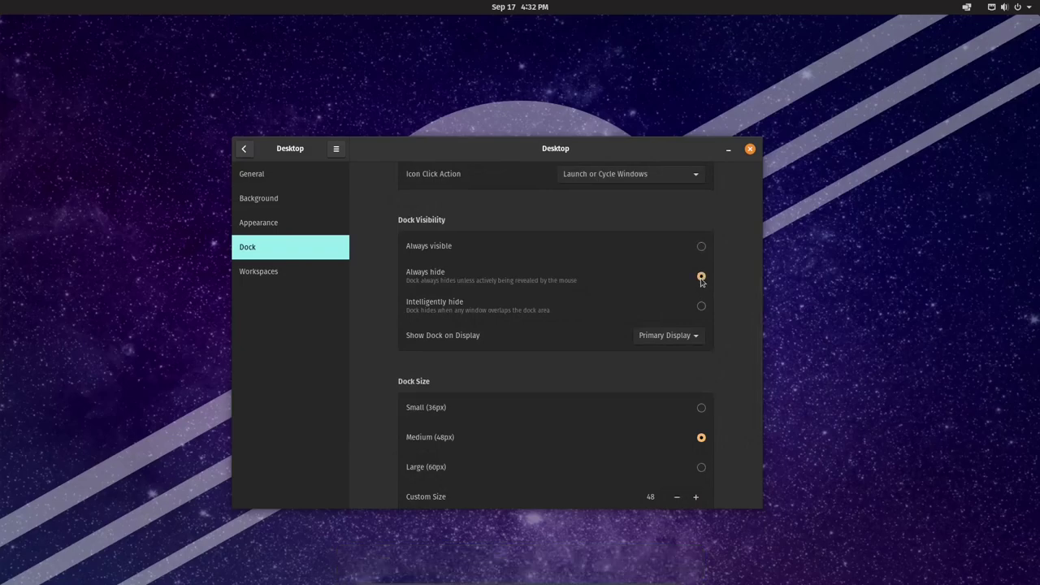
click(702, 247)
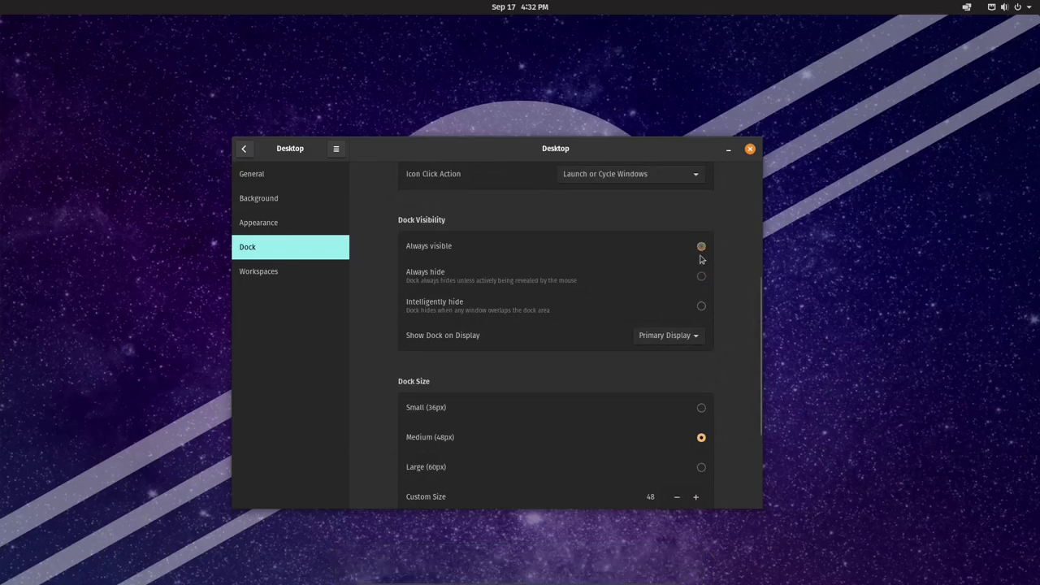
click(702, 306)
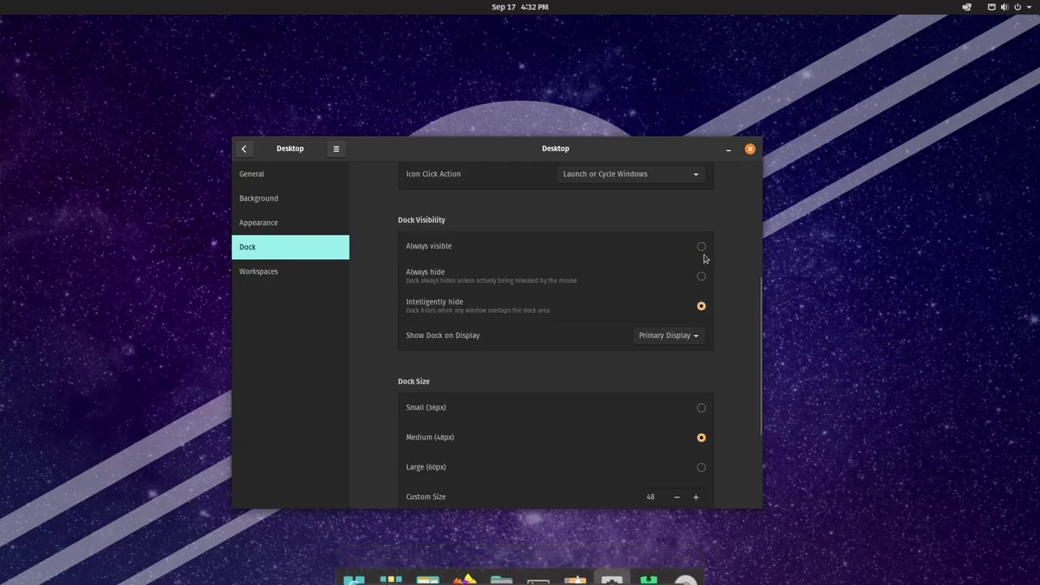
click(700, 248)
Try Small, Medium and Large dock sizes, then set Custom Size to 41.
scroll(700, 258, down, 3)
click(701, 255)
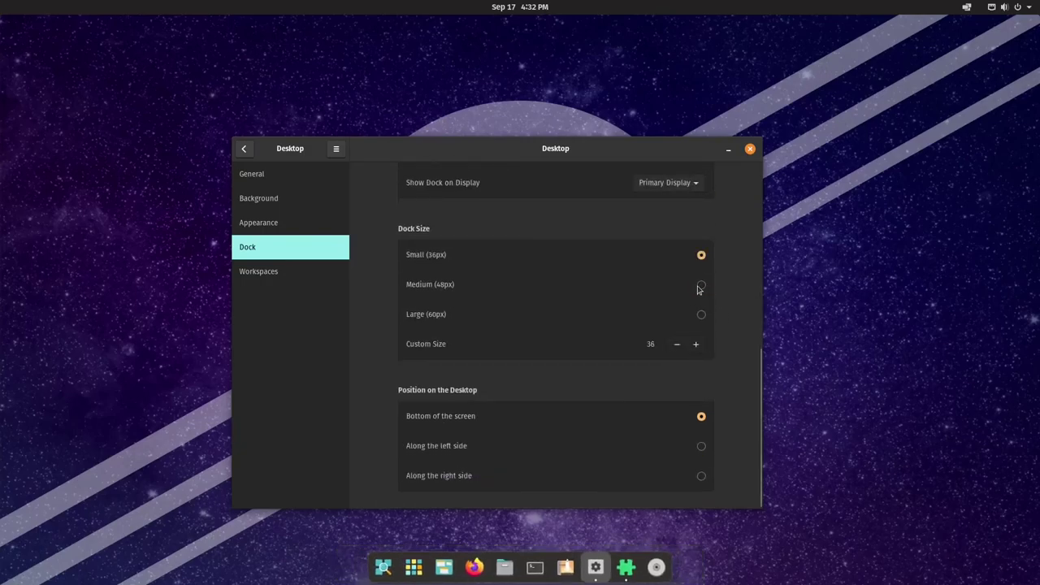
click(699, 284)
click(702, 314)
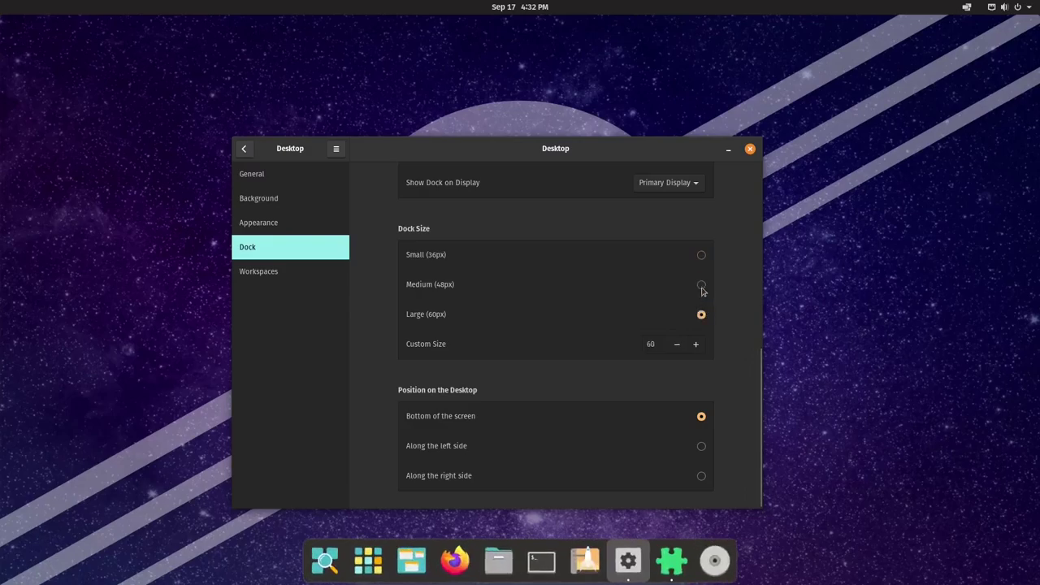
click(701, 284)
click(678, 344)
click(677, 344)
click(677, 344)
click(677, 344)
click(677, 344)
click(678, 344)
click(677, 344)
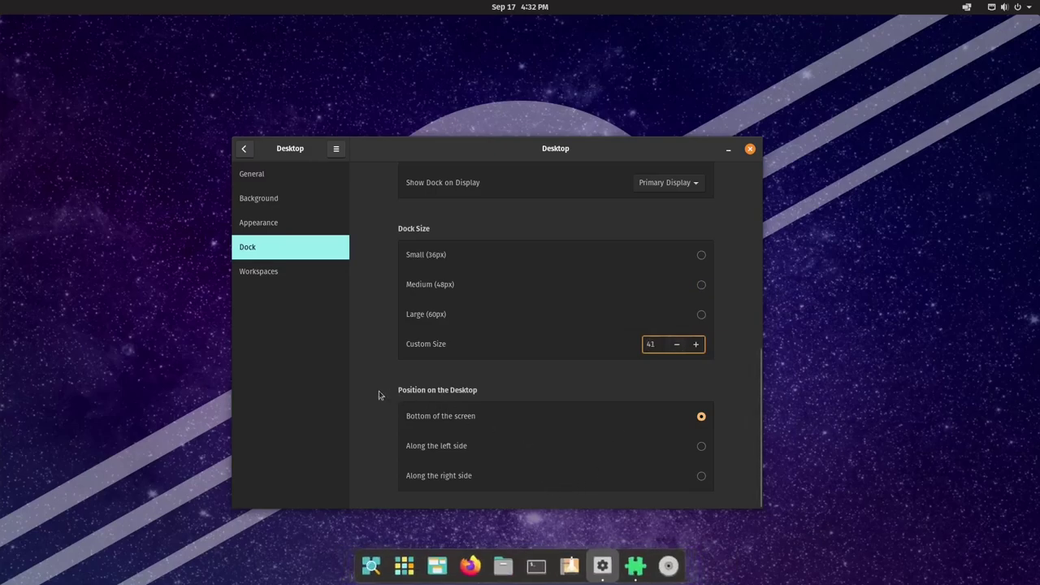
click(557, 462)
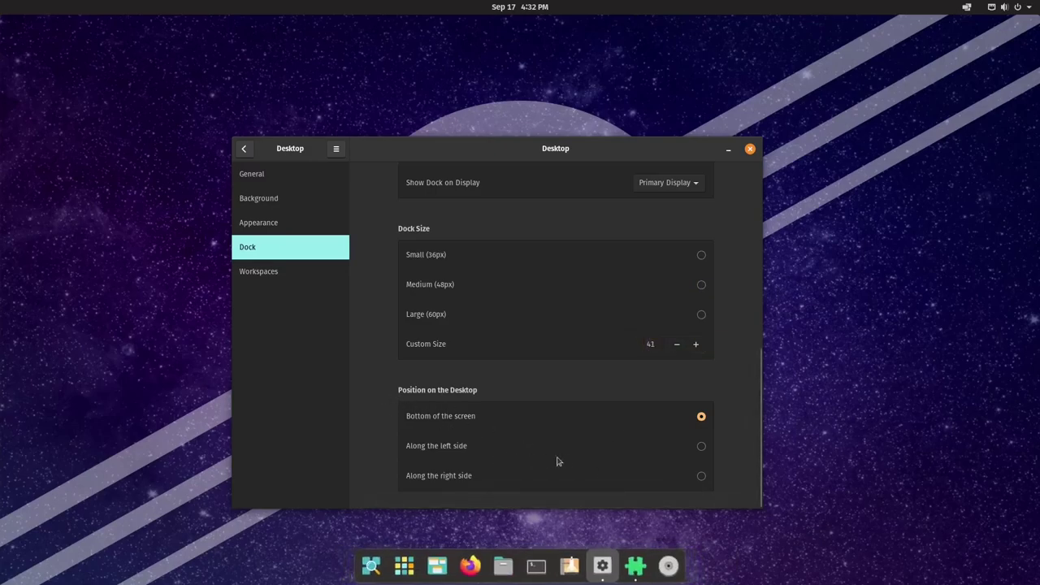
Try Left and Right dock positions, keep Bottom, and open Workspaces settings.
click(701, 447)
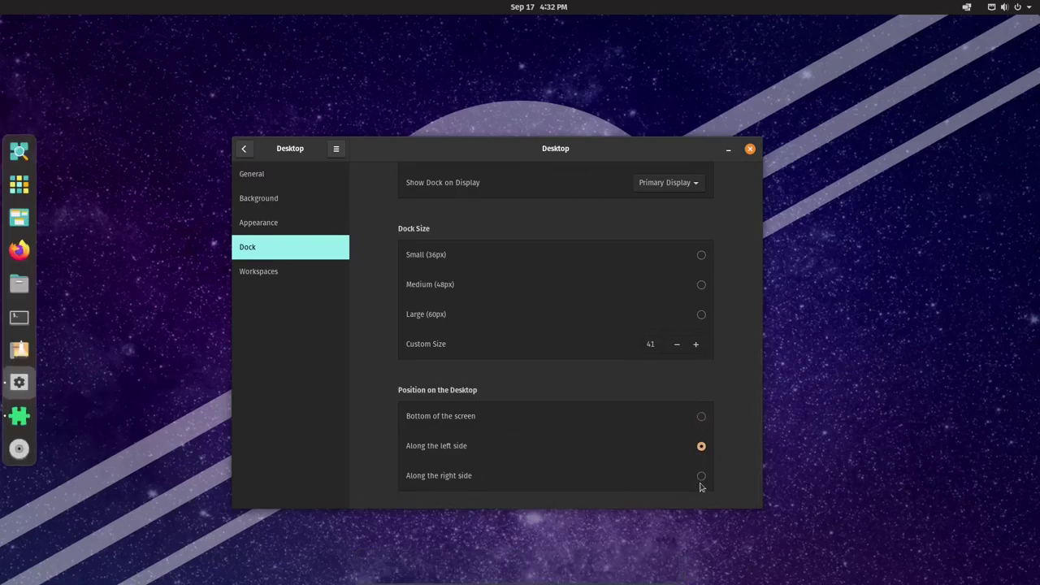
click(701, 476)
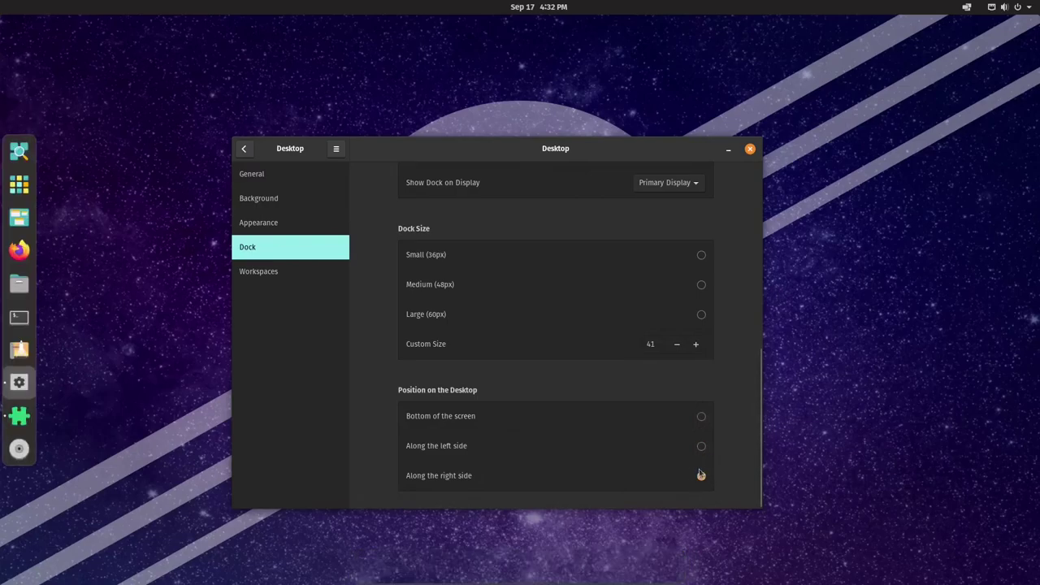
click(701, 416)
click(302, 274)
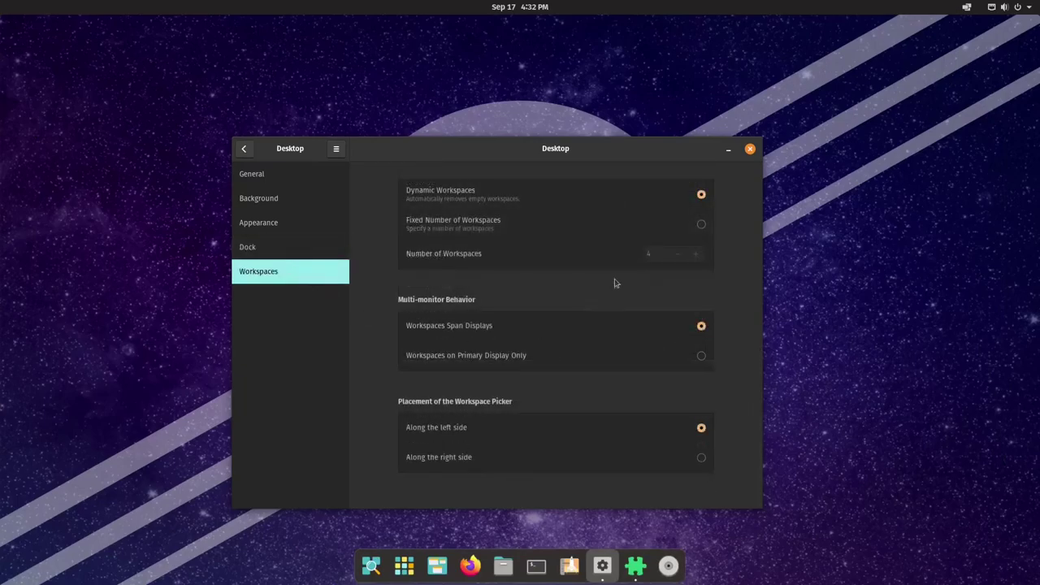
Try Fixed Number of workspaces, check the overview, then return to Dynamic Workspaces.
click(701, 226)
key(super)
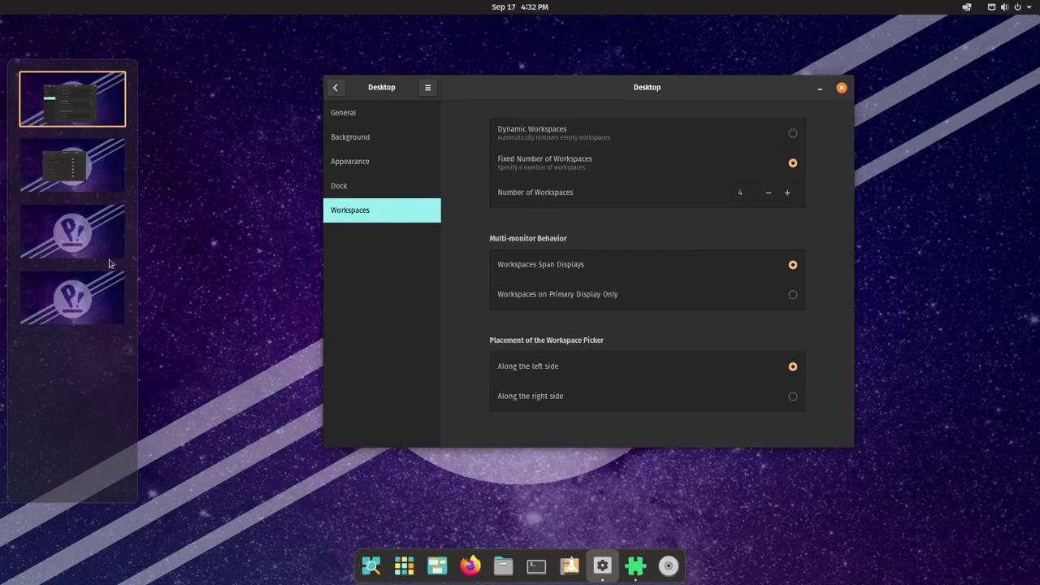
click(488, 226)
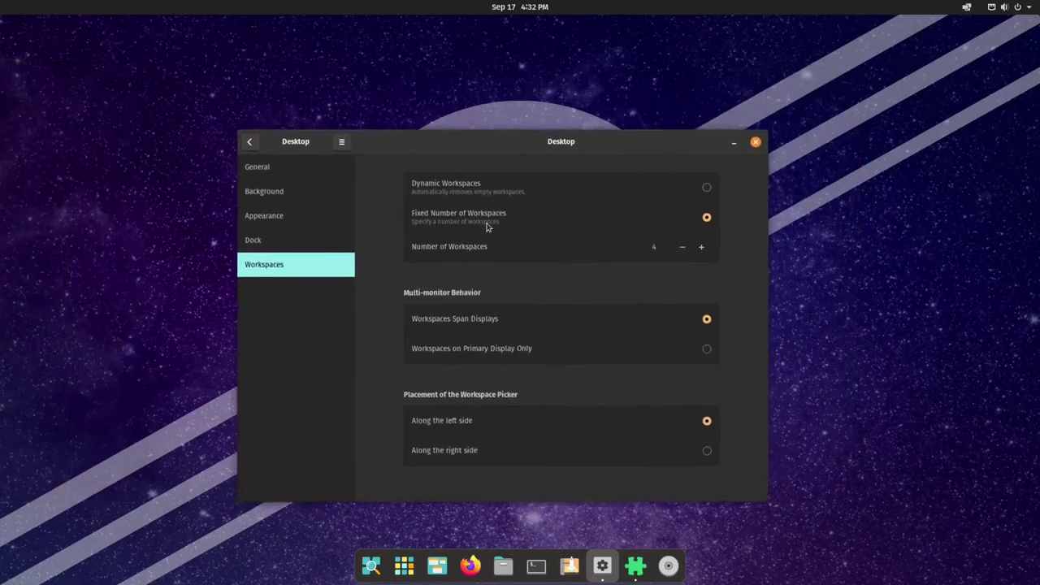
click(701, 194)
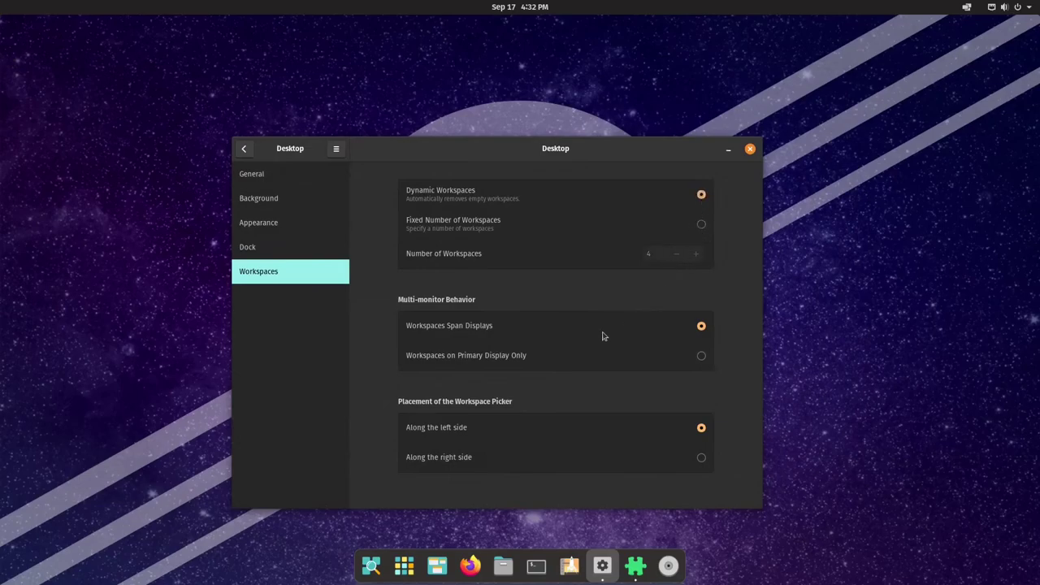
key(super)
Place the workspace picker on the right, check it, then move it back left.
key(super)
key(super)
key(super)
click(701, 458)
key(super)
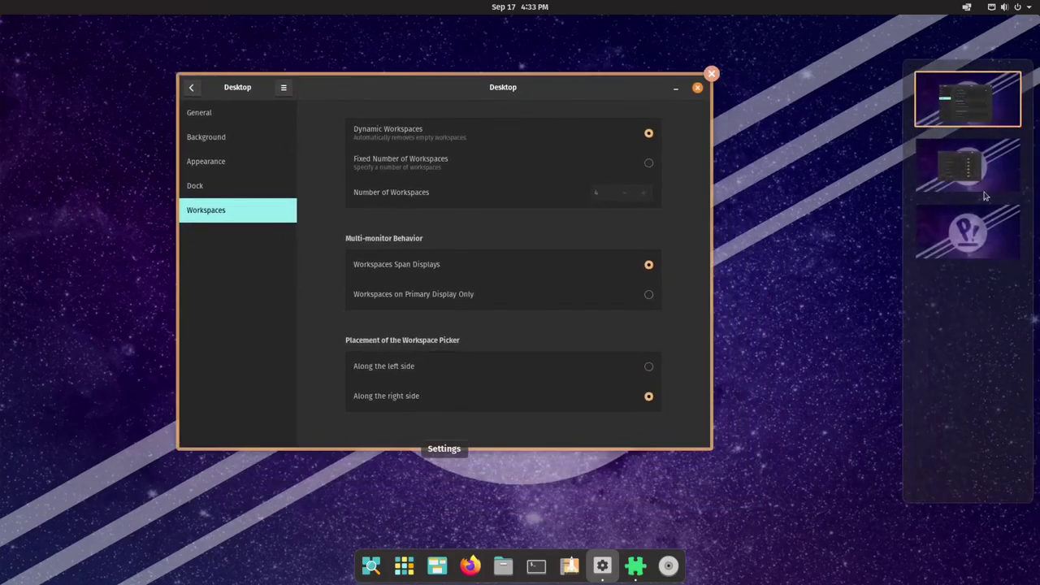
scroll(983, 195, down, 2)
scroll(889, 249, up, 2)
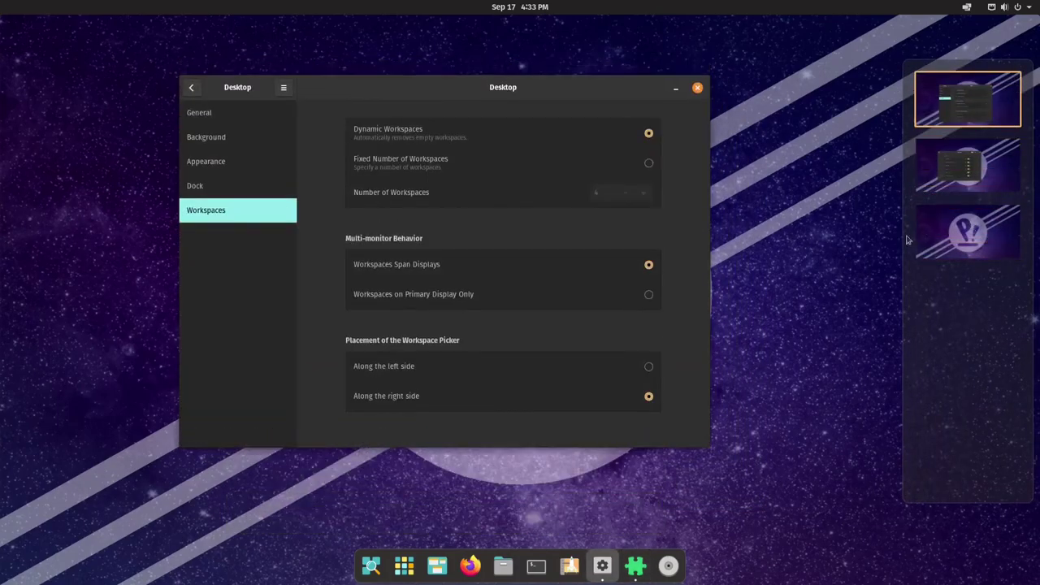
click(637, 428)
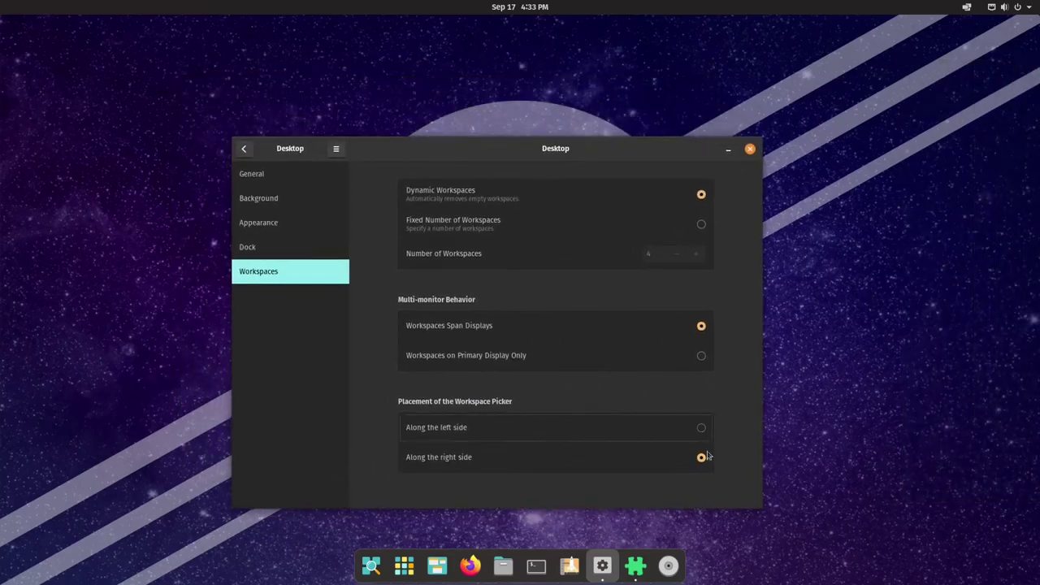
key(super)
click(682, 411)
click(701, 427)
key(super)
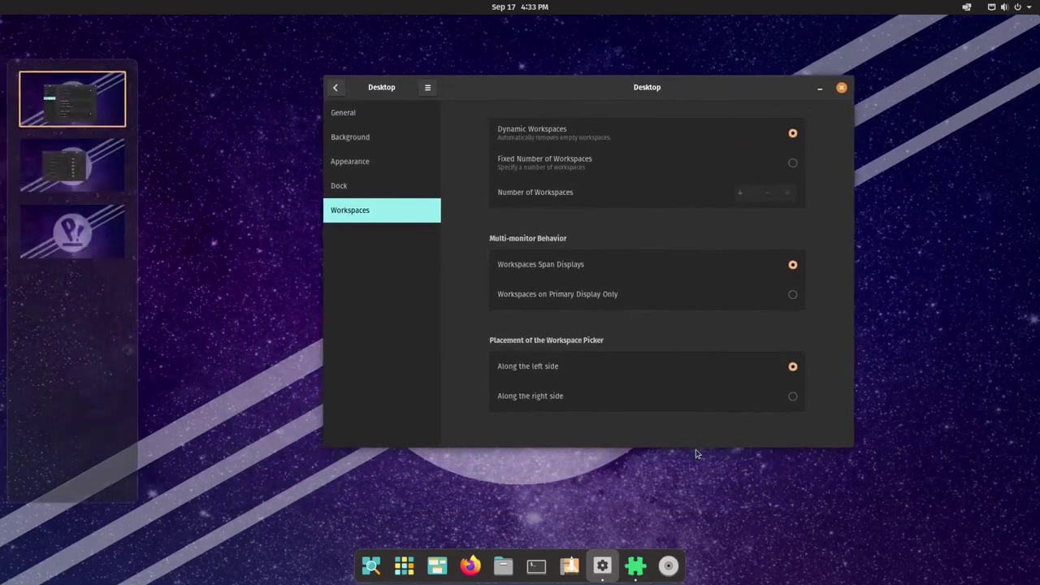
click(363, 273)
Browse the Notifications and per-application notification settings, then return to the main list.
key(alt+Left)
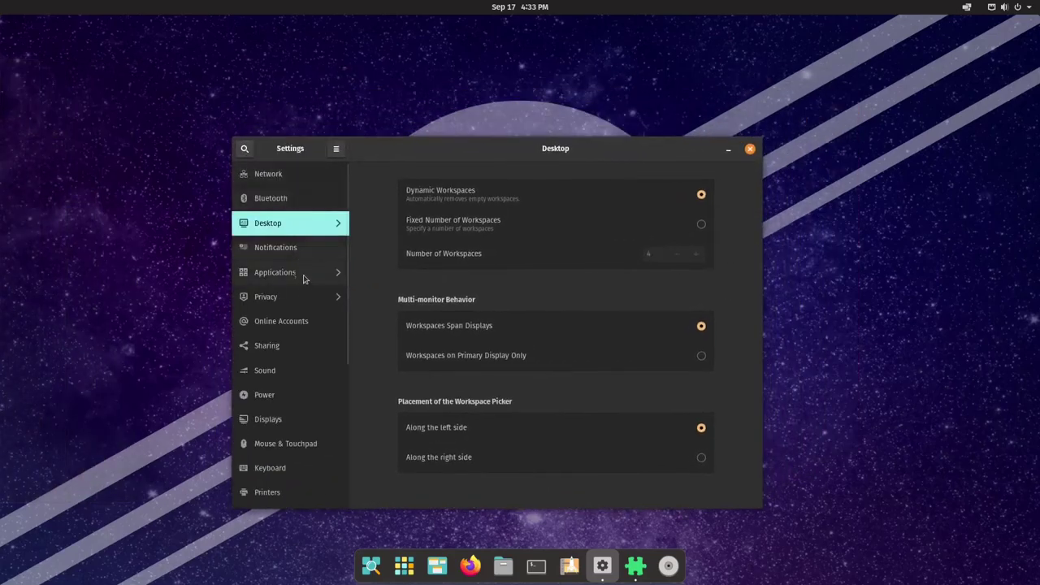
scroll(290, 273, down, 1)
click(276, 211)
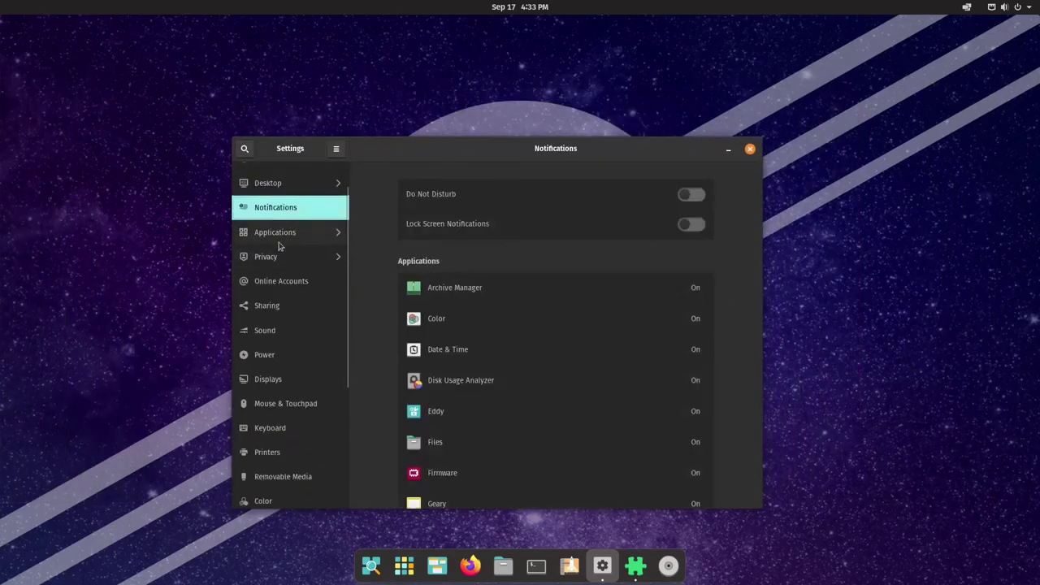
click(262, 236)
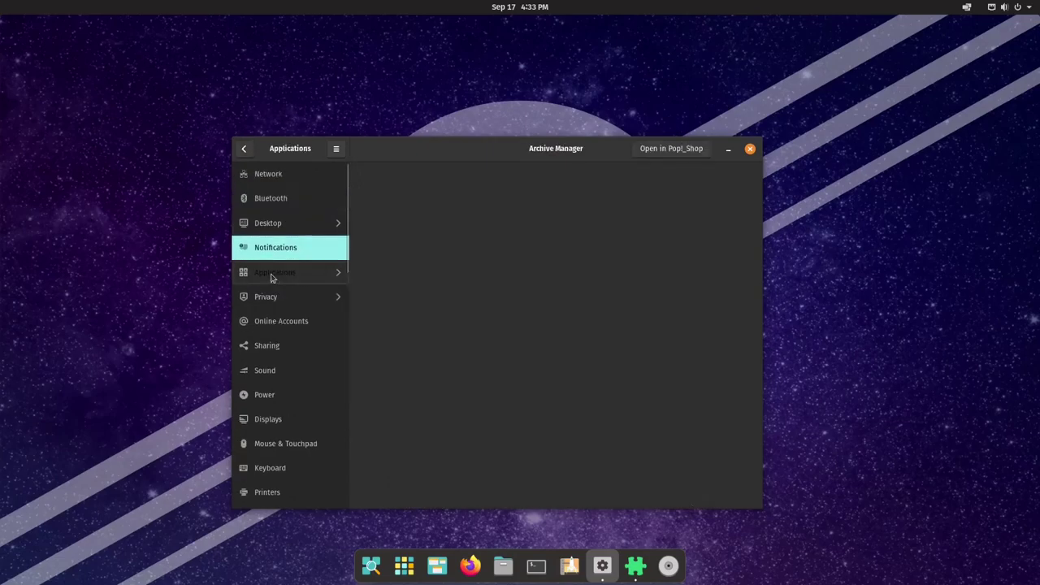
click(244, 149)
Show the About page: Pop!_OS 21.04 64-bit, 3.8 GiB memory, 16.3 GB disk.
scroll(285, 290, down, 3)
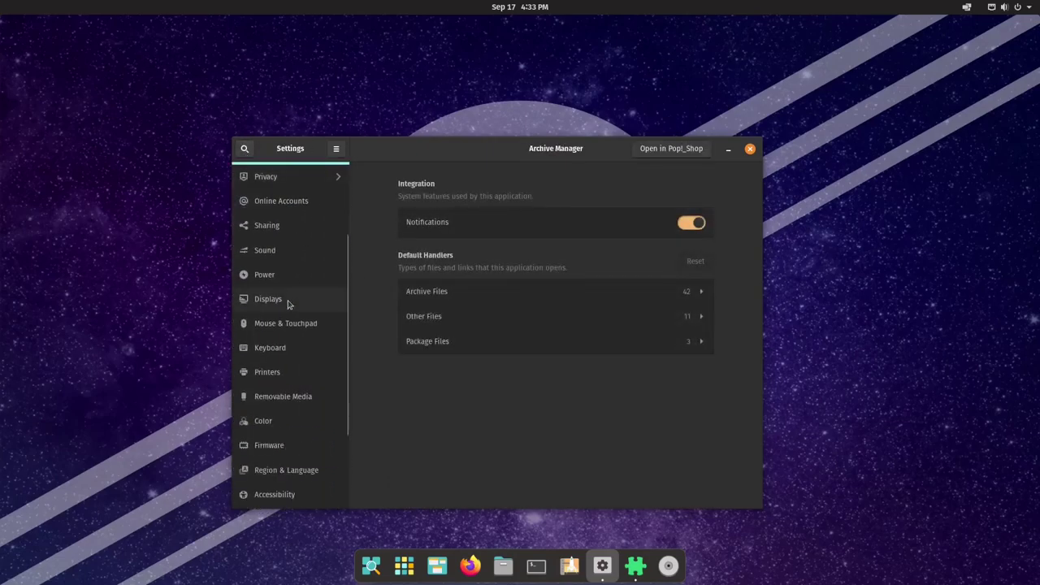
scroll(288, 325, down, 3)
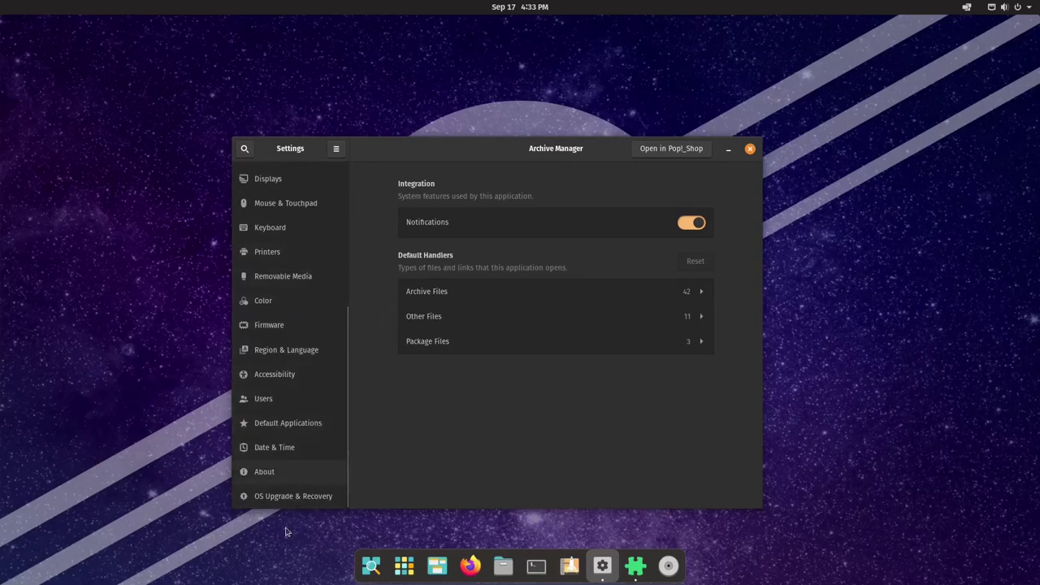
click(285, 471)
scroll(420, 435, down, 2)
scroll(419, 439, up, 2)
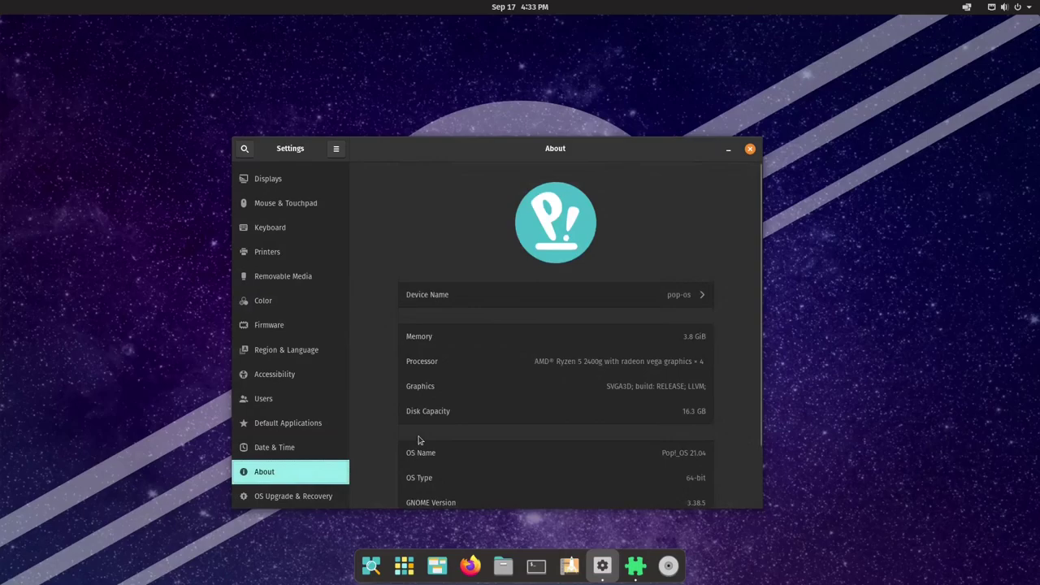
Review the About details and highlight the GNOME Version value, 3.38.5.
scroll(419, 439, down, 2)
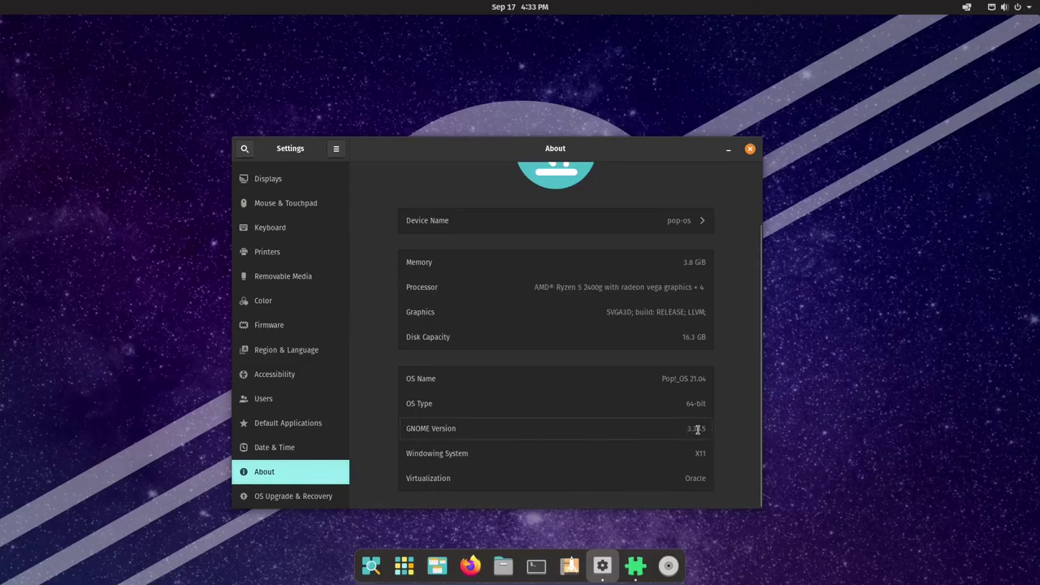
drag(689, 428, 722, 427)
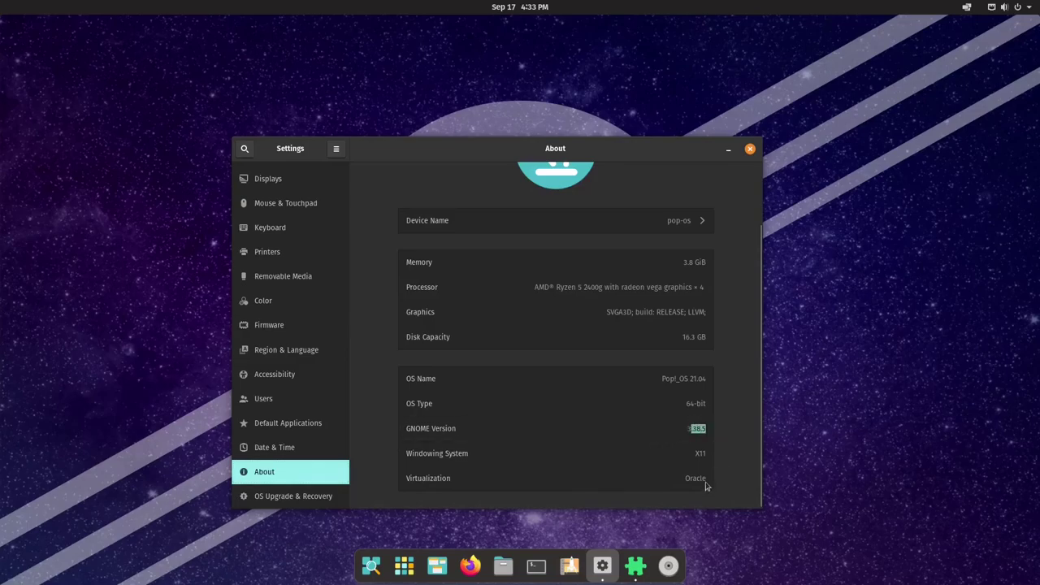
scroll(650, 460, up, 2)
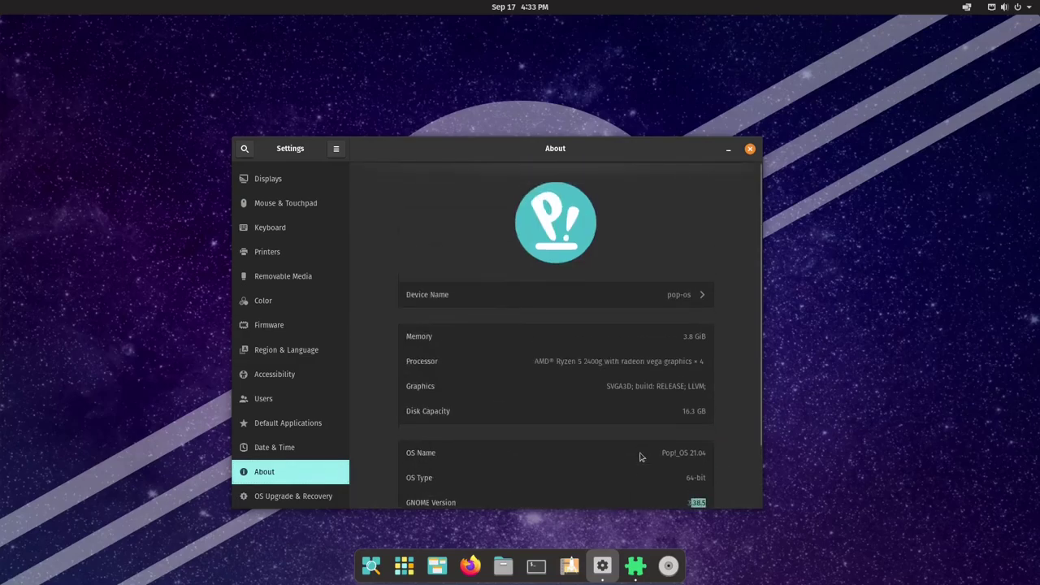
scroll(644, 457, down, 2)
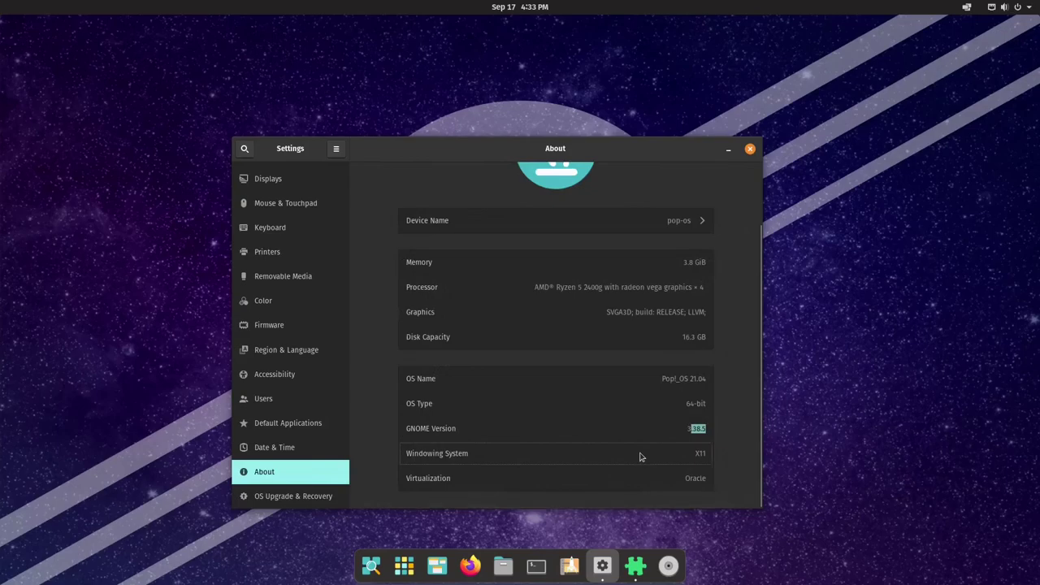
scroll(639, 457, up, 2)
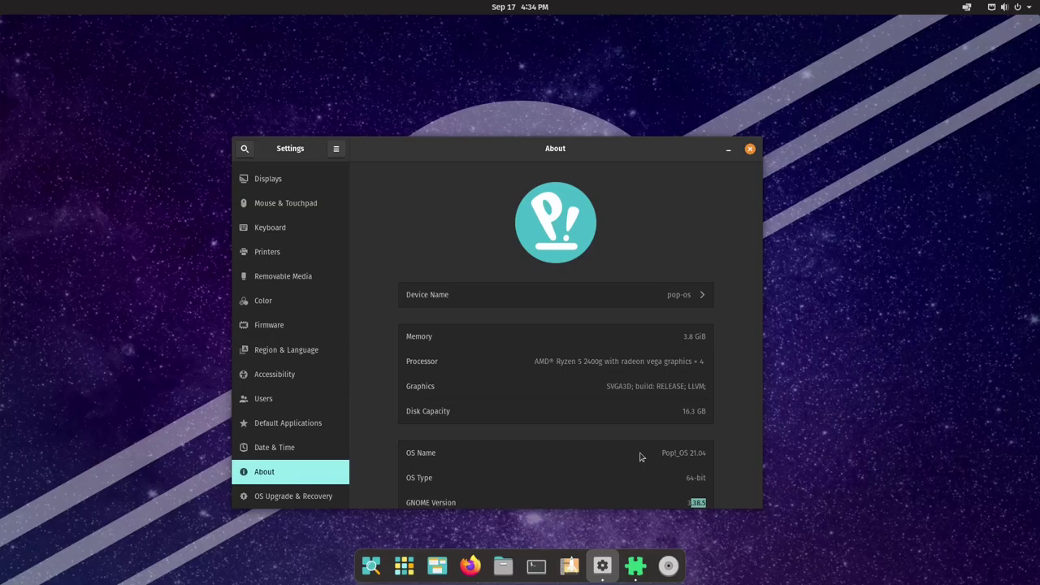
Bring up the COSMIC applications grid, dismiss it, then show the workspaces overview.
key(super+a)
key(Escape)
key(super+d)
Switch from the VM to the host and minimise VirtualBox Manager.
key(super+a)
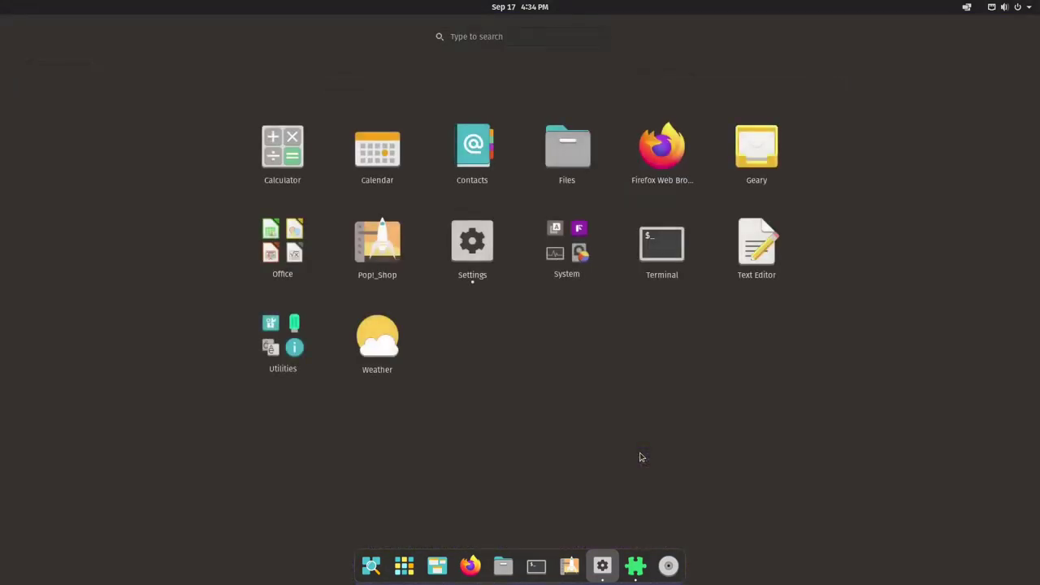
key(Escape)
key(Escape)
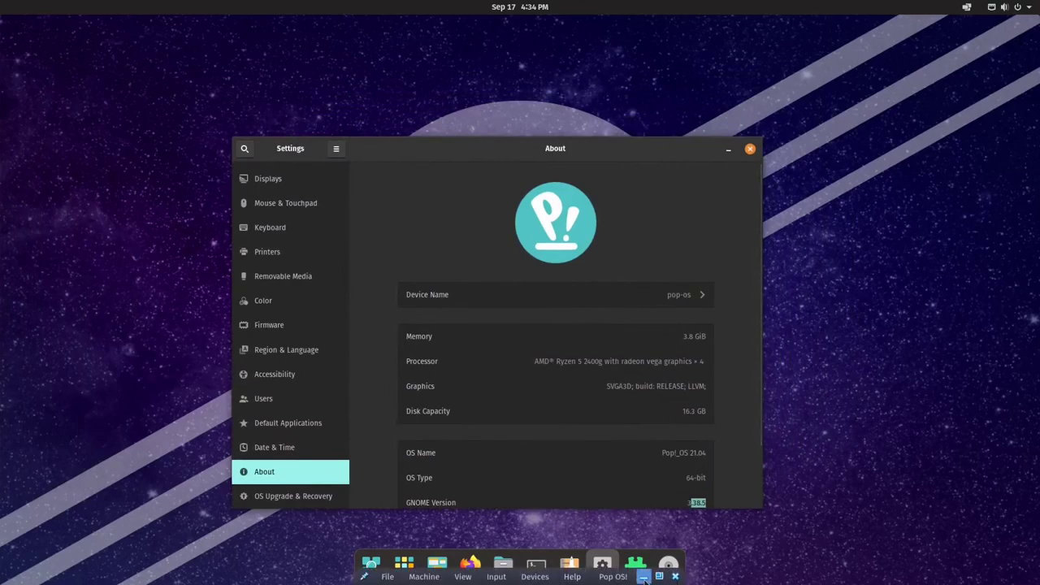
click(620, 562)
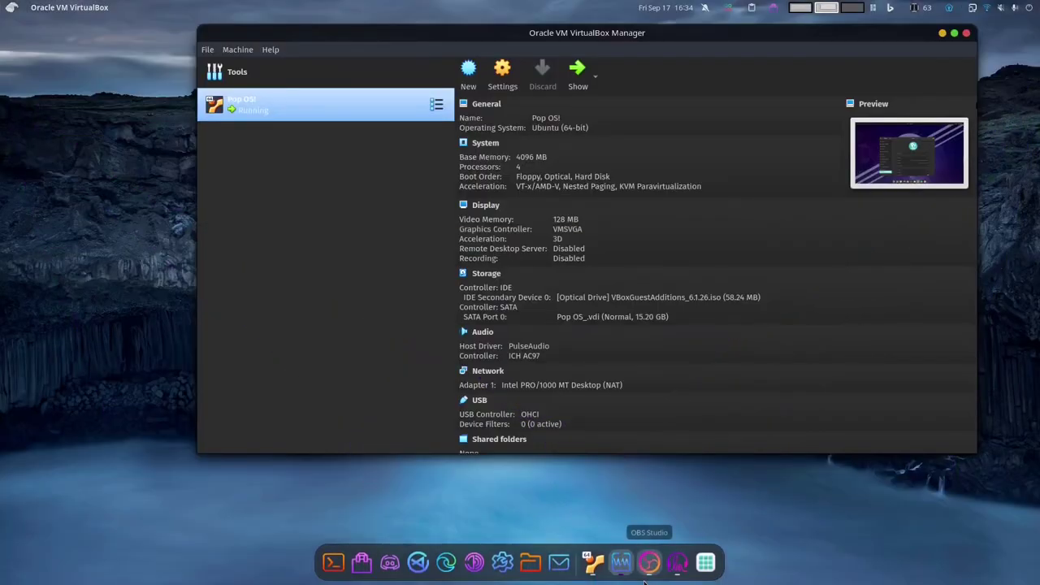
click(941, 34)
click(941, 34)
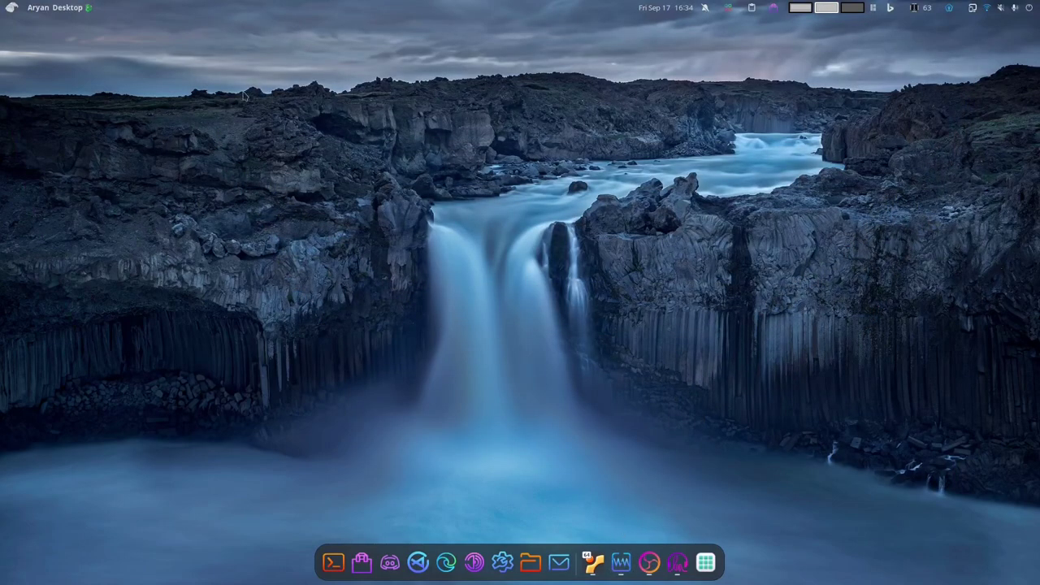
Look at the host's system menu and its volume and network quick settings.
click(8, 8)
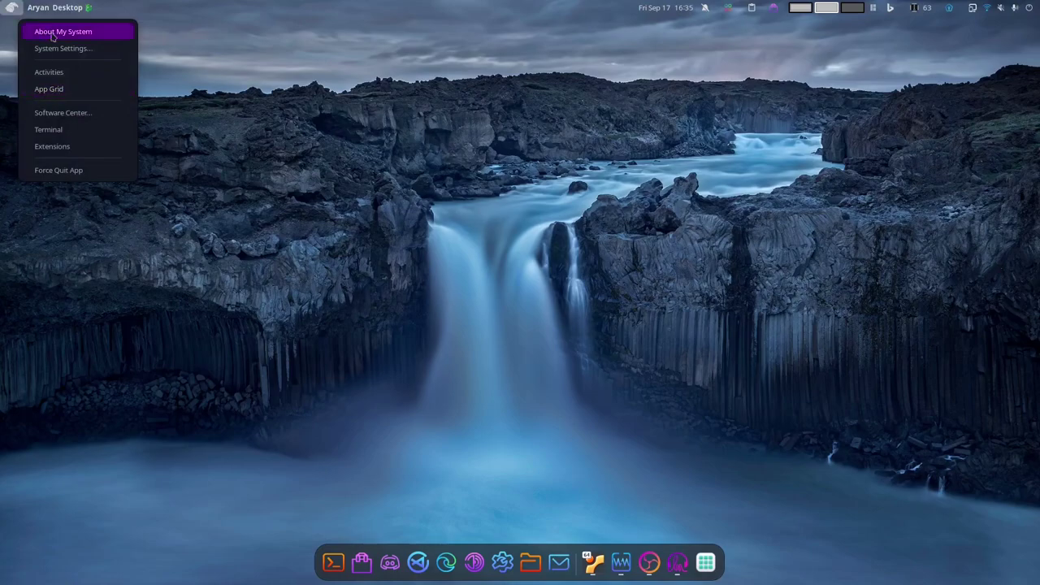
click(487, 150)
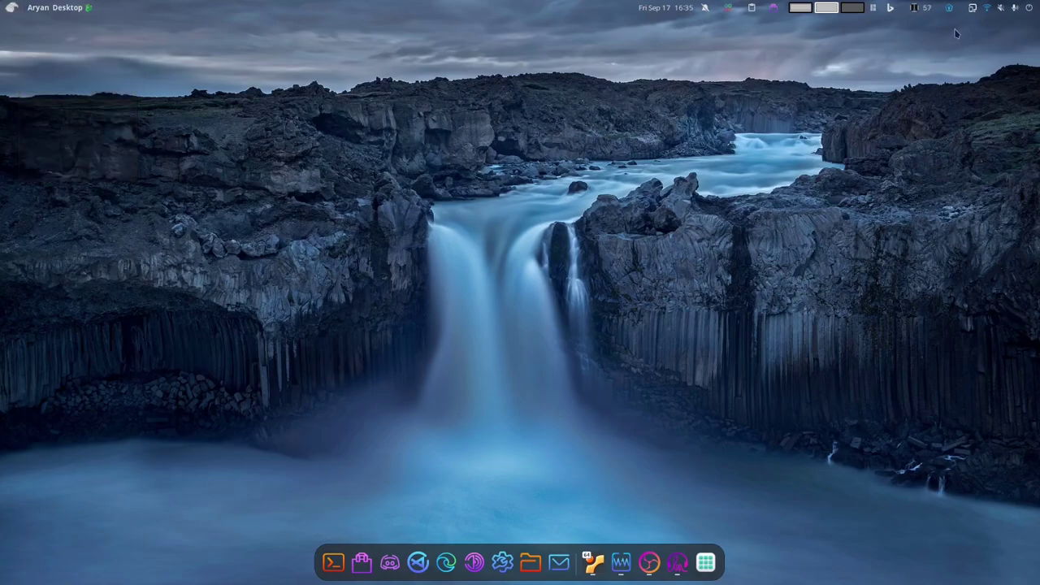
click(1027, 7)
click(662, 166)
Compare the host's application grid with its window overview and workspace thumbnails.
key(super+a)
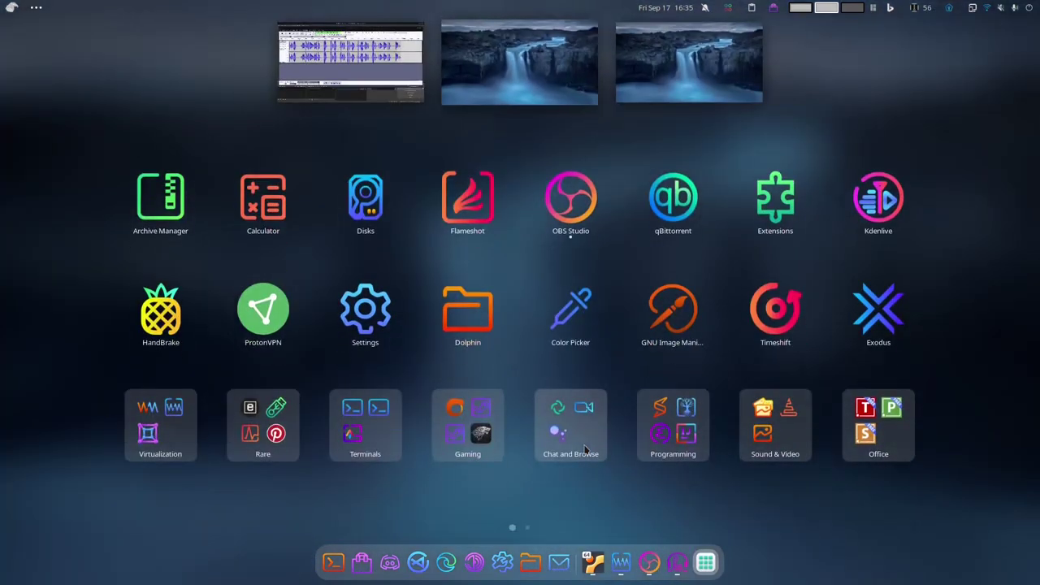
key(super+a)
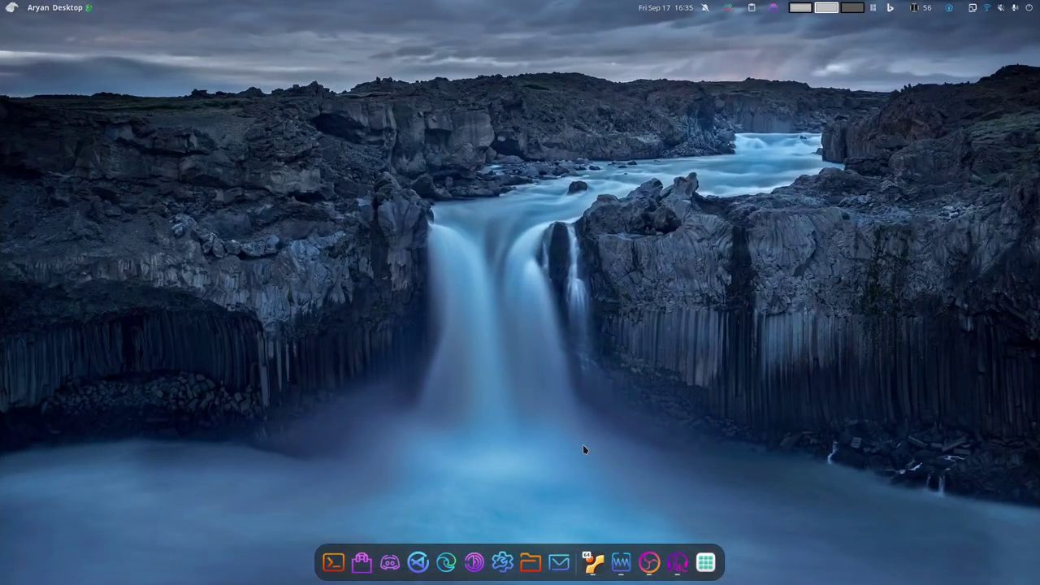
key(super)
key(super)
key(super)
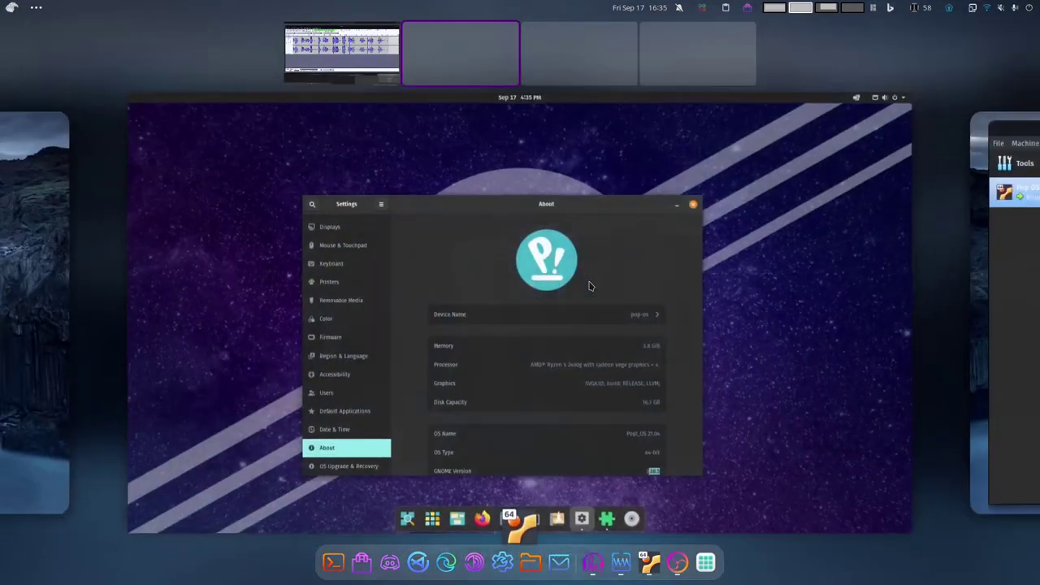
key(super)
Toggle the host application grid several times, then return to the Pop!_OS virtual machine.
key(super+a)
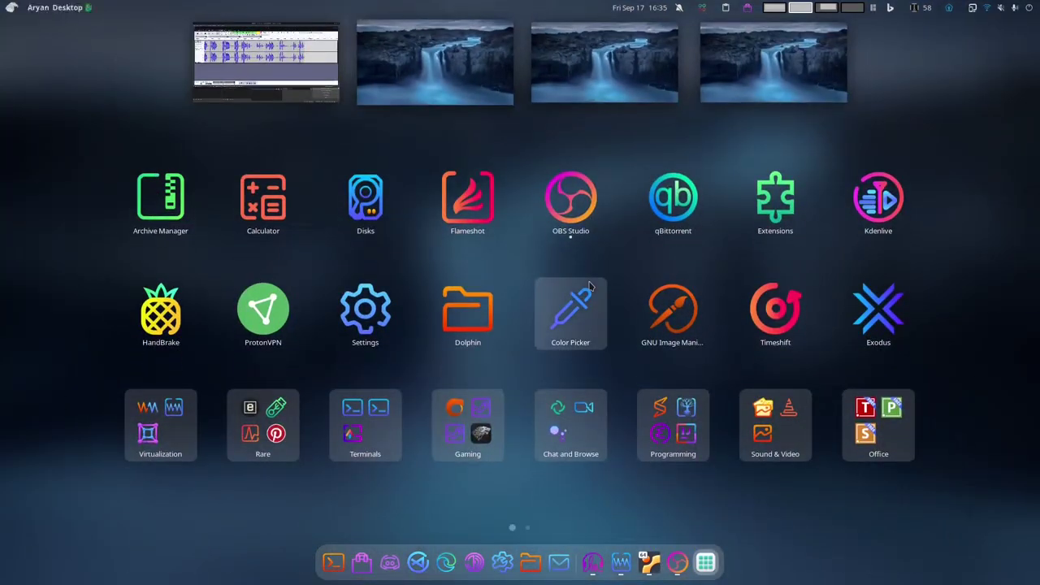
key(Escape)
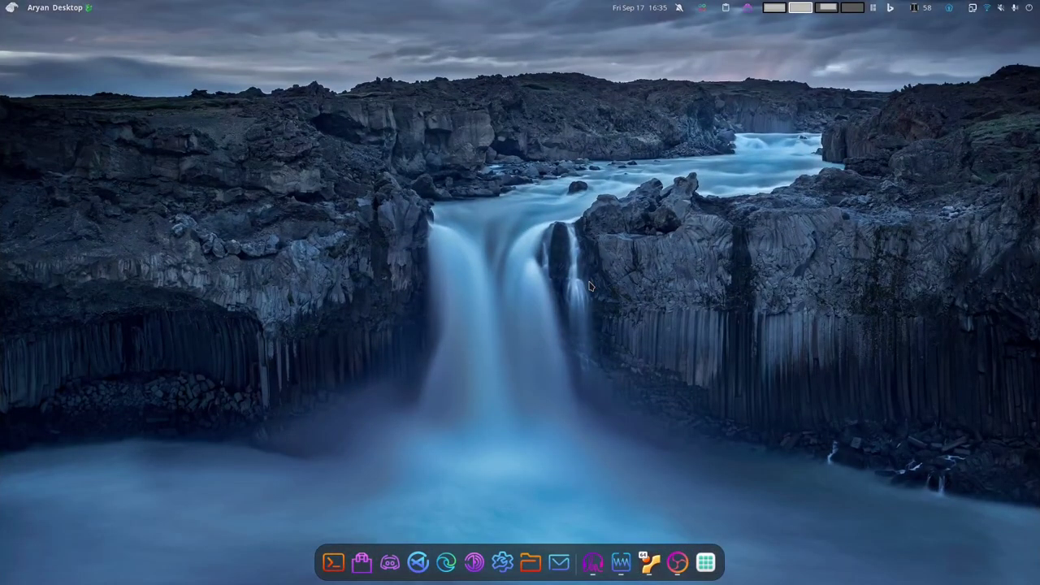
key(super+a)
key(Escape)
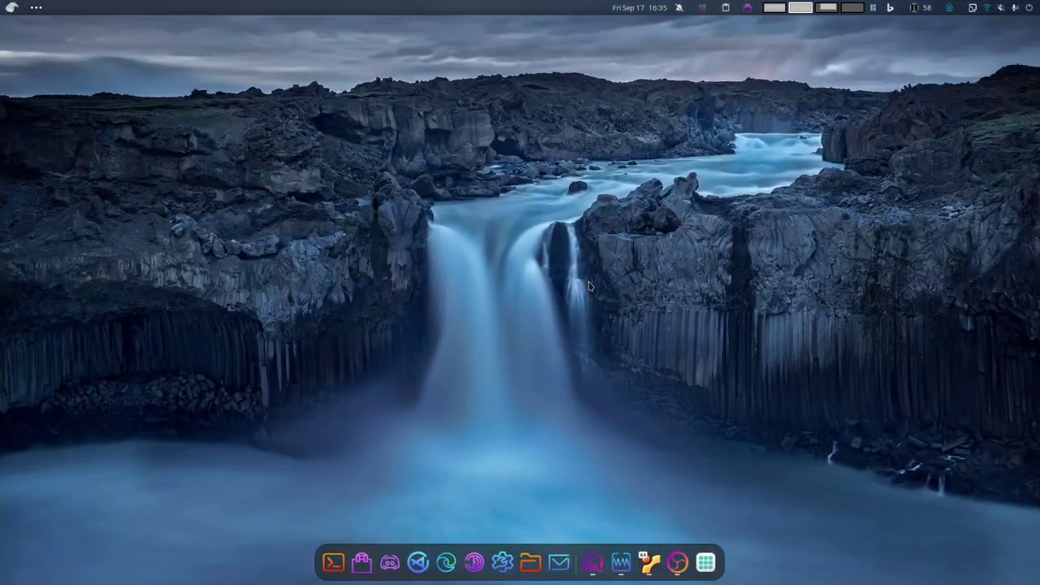
key(super+a)
key(Escape)
key(super+a)
key(Escape)
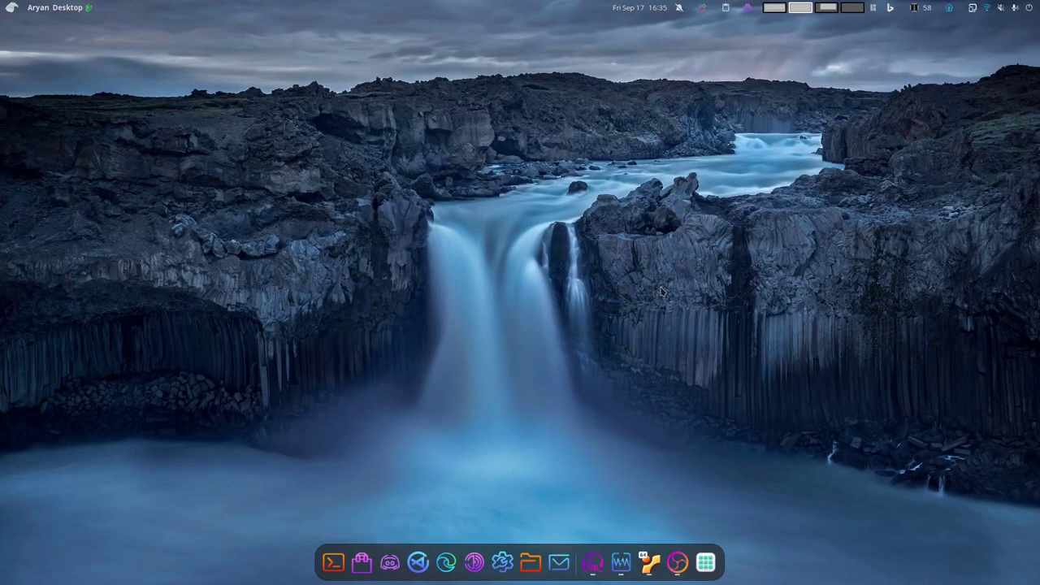
click(658, 573)
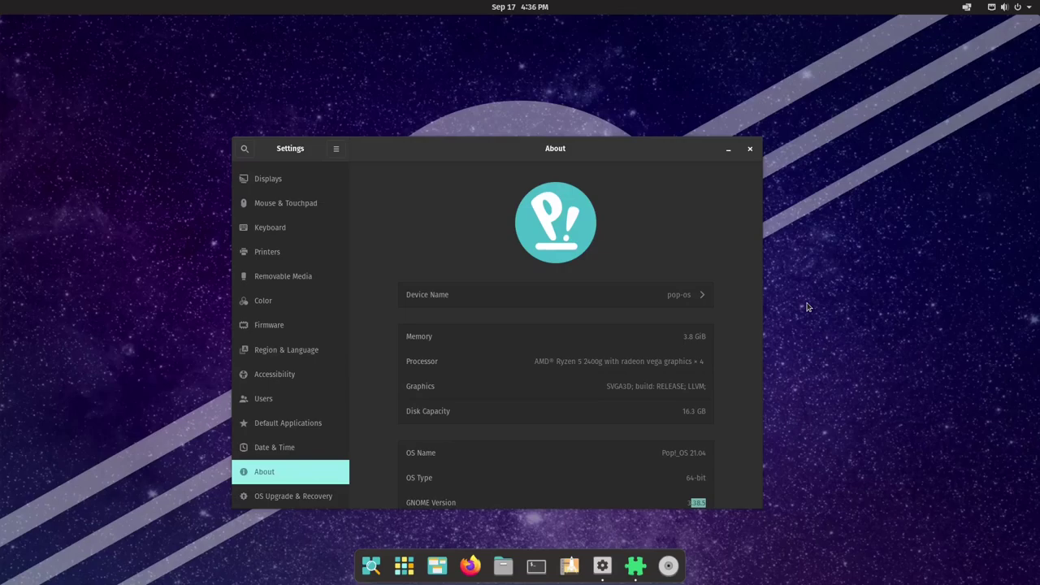
View the Network settings page, reposition the Settings window, then close Settings.
scroll(318, 311, up, 5)
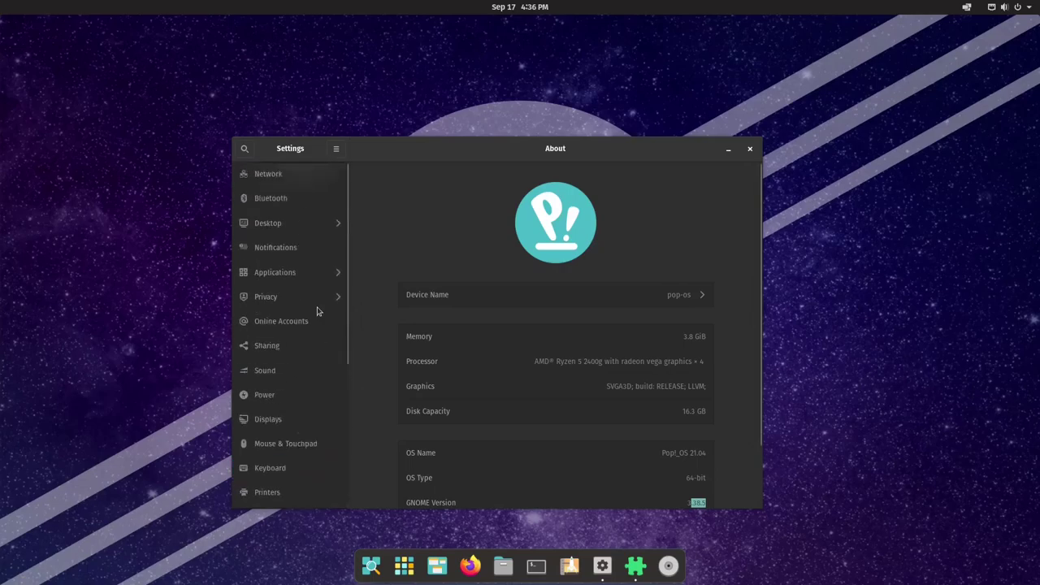
click(276, 176)
drag(433, 155, 383, 108)
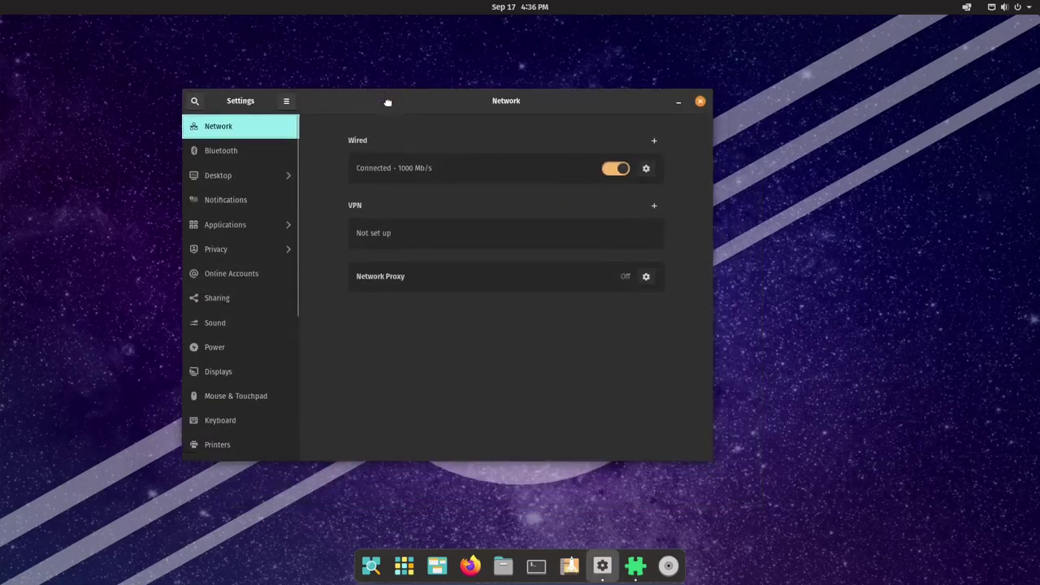
drag(529, 106, 587, 87)
click(757, 83)
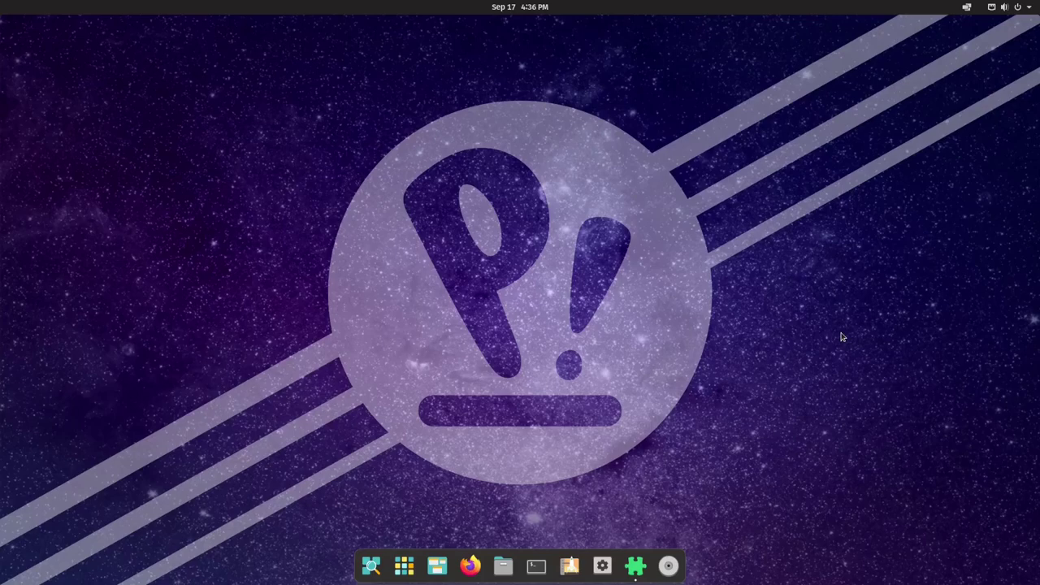
key(super+a)
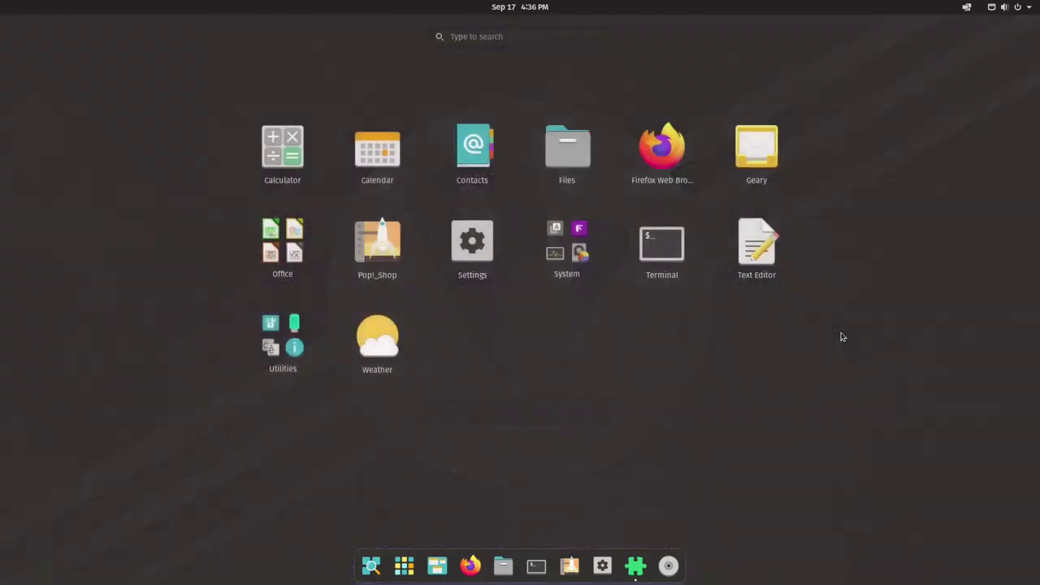
key(Escape)
key(super+d)
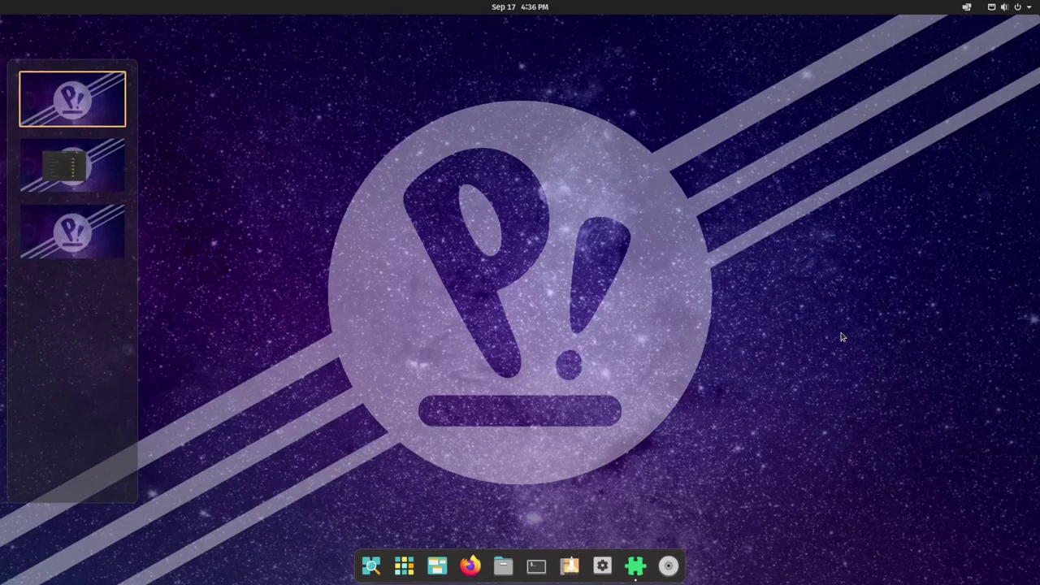
key(Escape)
key(super+a)
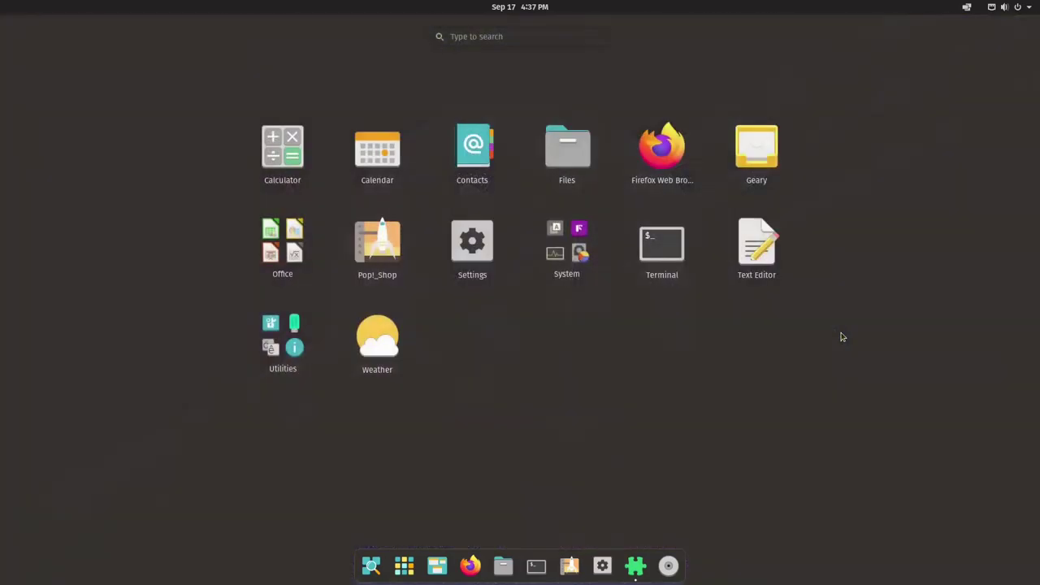
key(Escape)
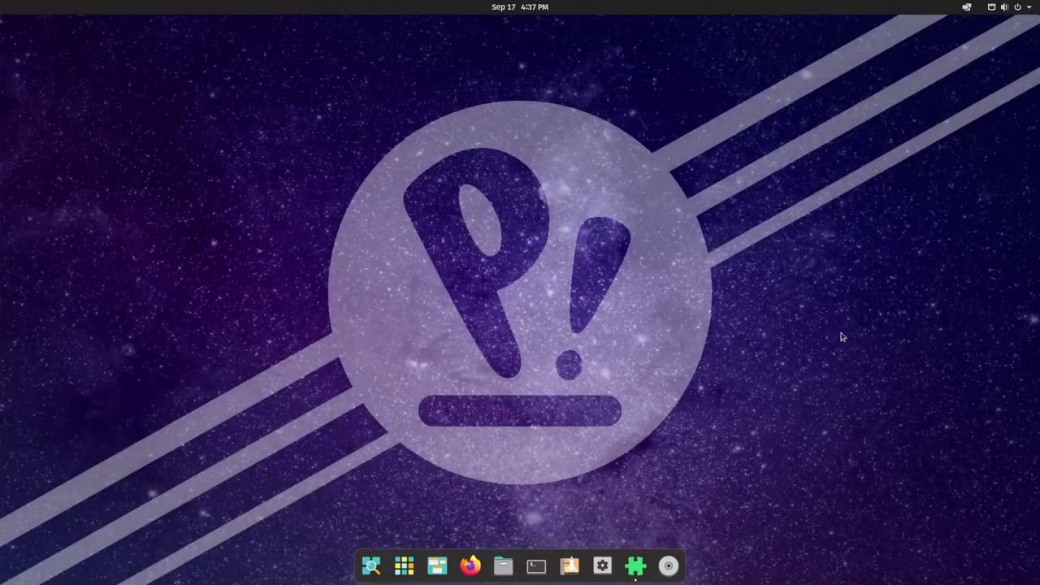
key(super+a)
key(Escape)
key(super)
key(super)
key(super)
key(super)
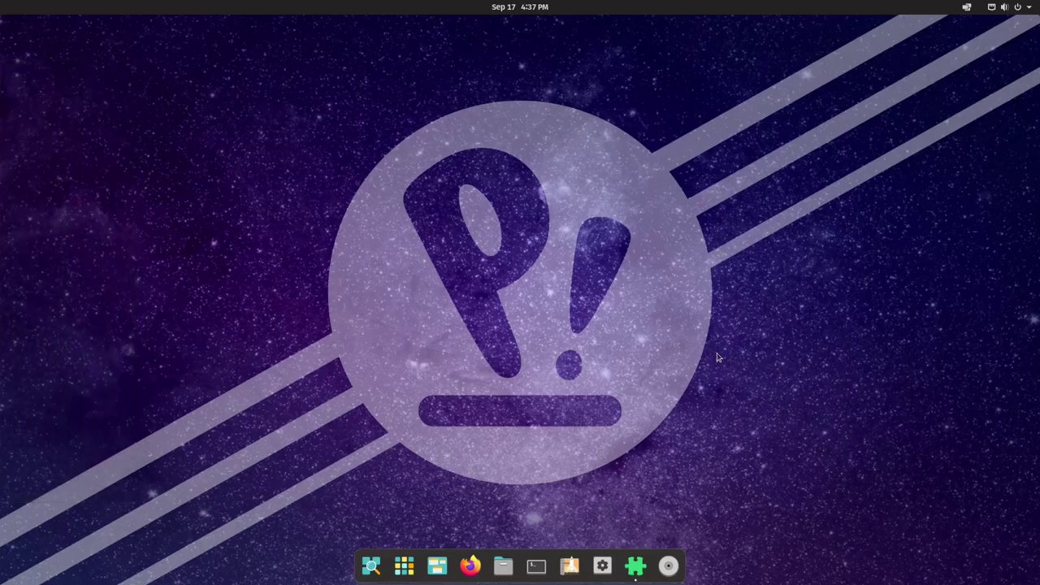